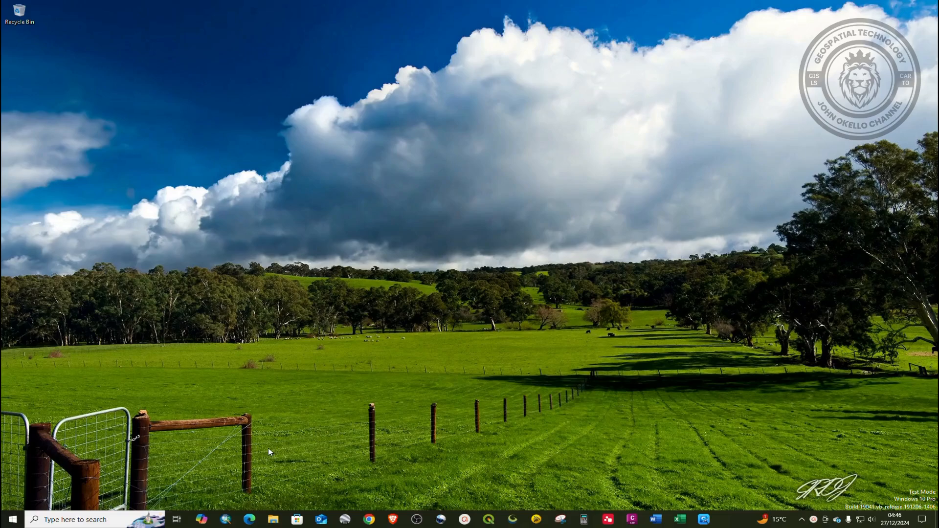
- Search the web in Microsoft Edge for "obs download", view the official OBS Studio download page, and close the browser
click(249, 519)
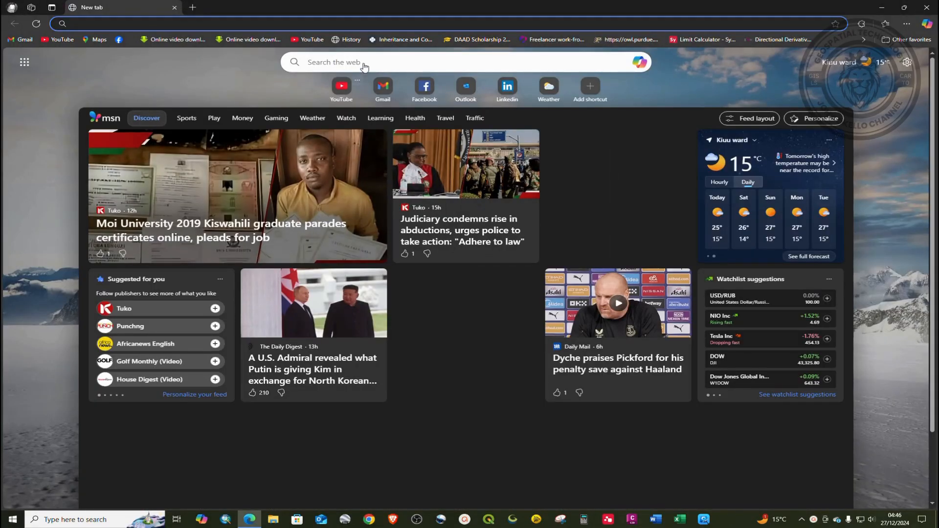
click(364, 63)
text(o)
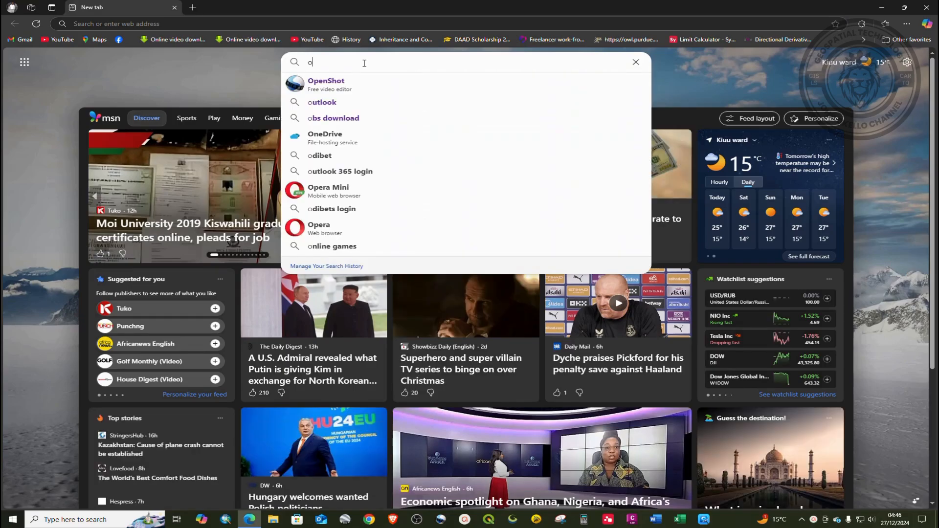
text(bs)
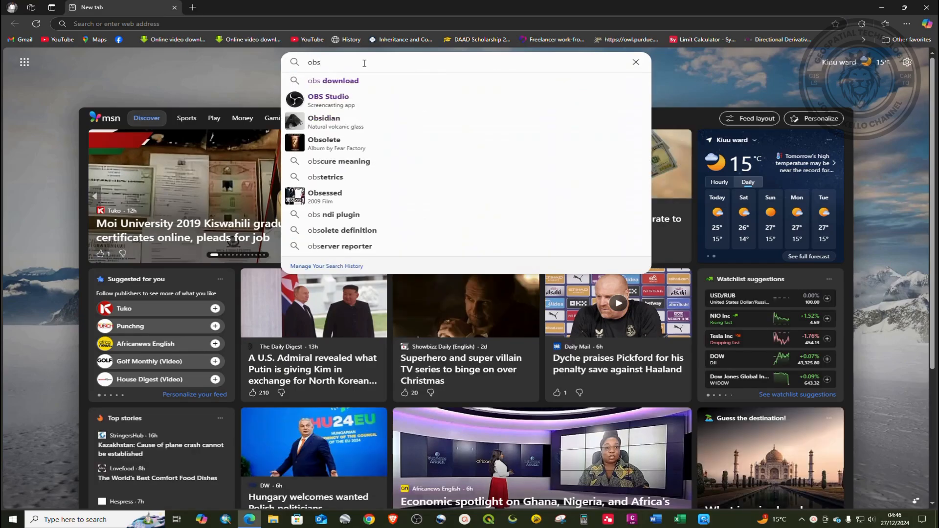
click(313, 80)
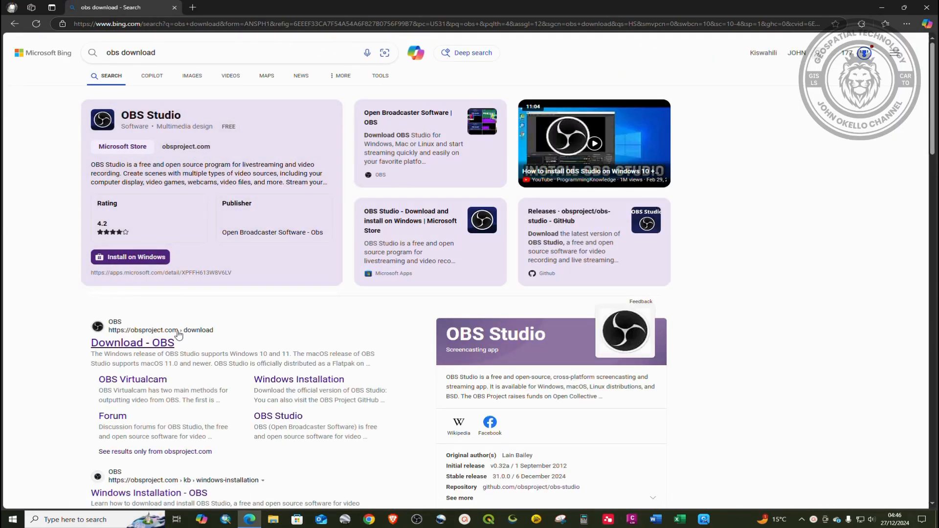
scroll(155, 313, down, 1)
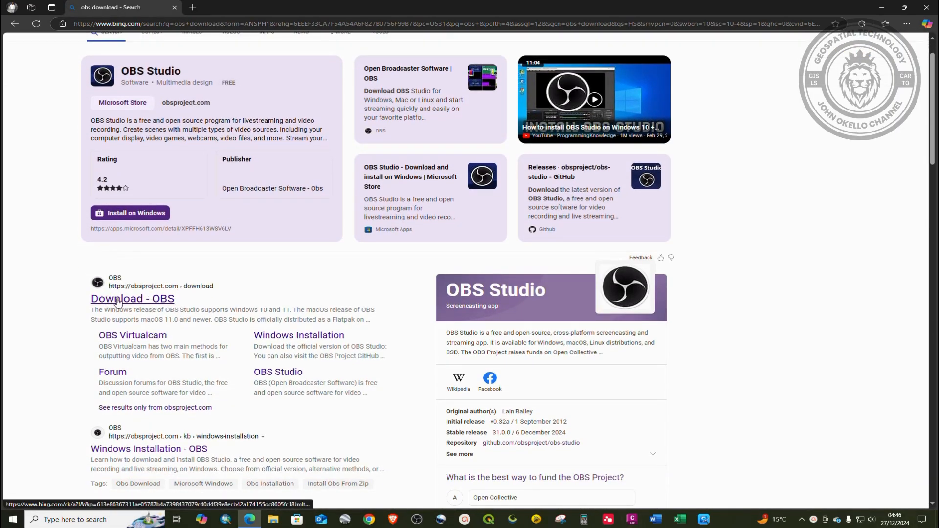
click(140, 305)
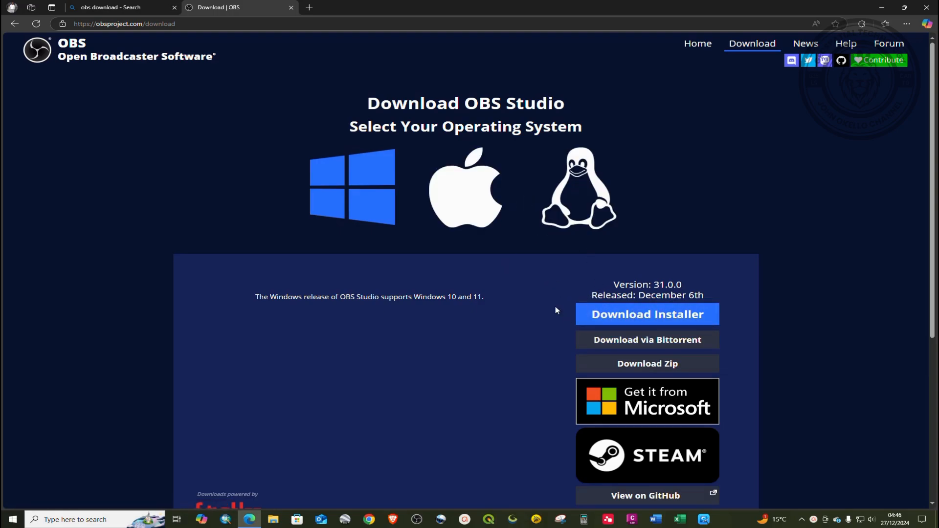
click(928, 10)
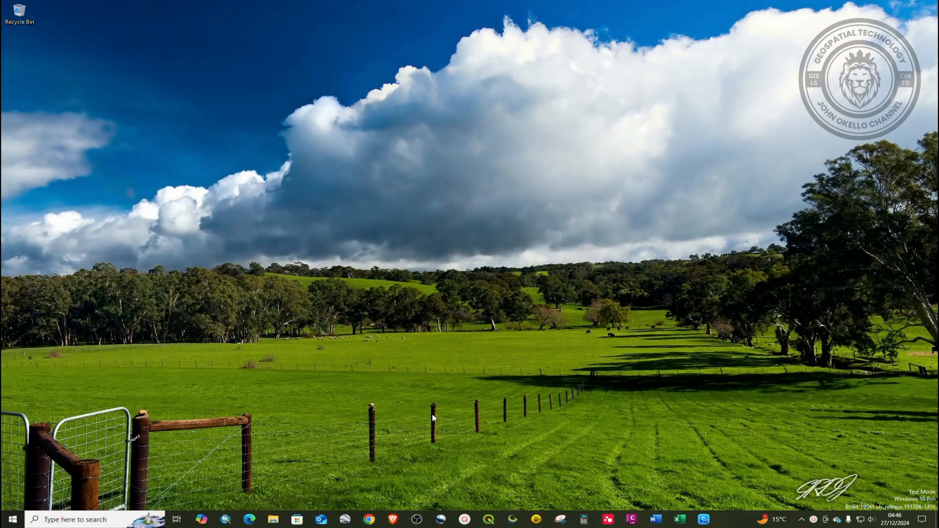
- Switch to OBS Studio and add a new scene named "Recording"
click(416, 519)
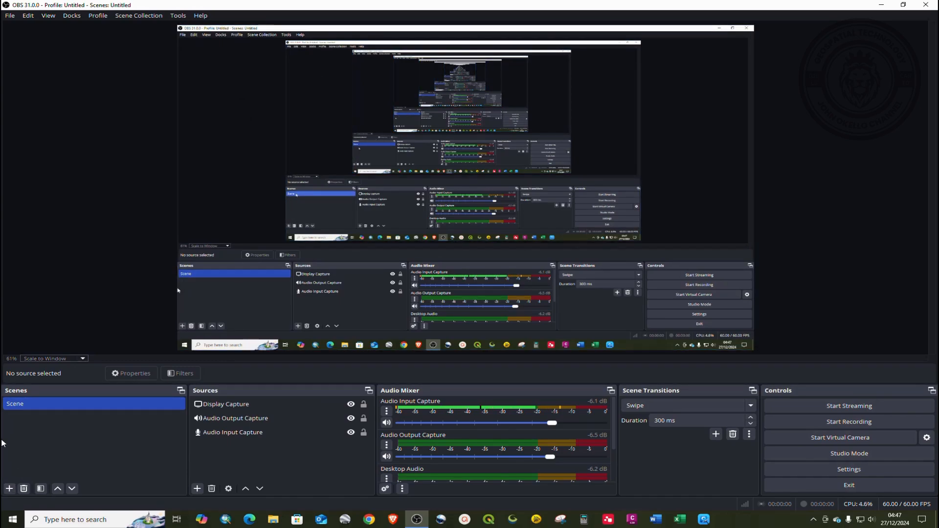
click(9, 489)
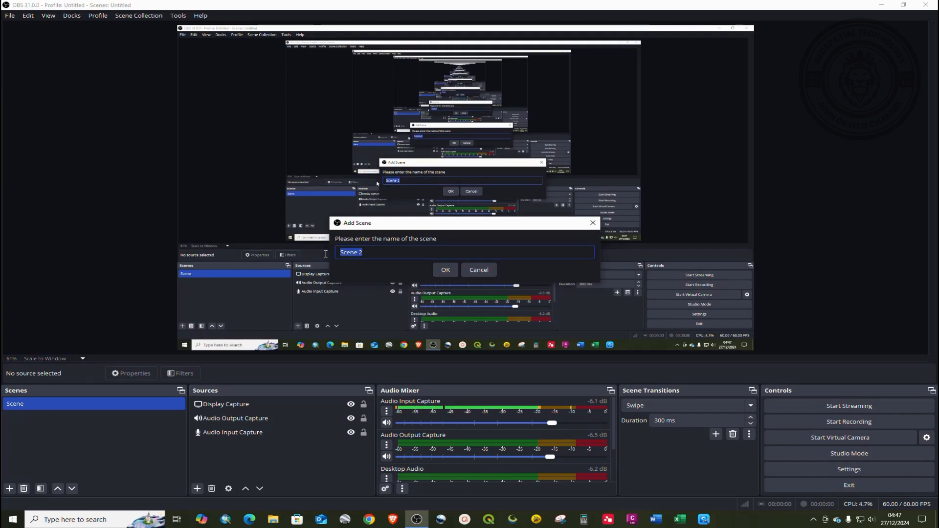
text(Reco)
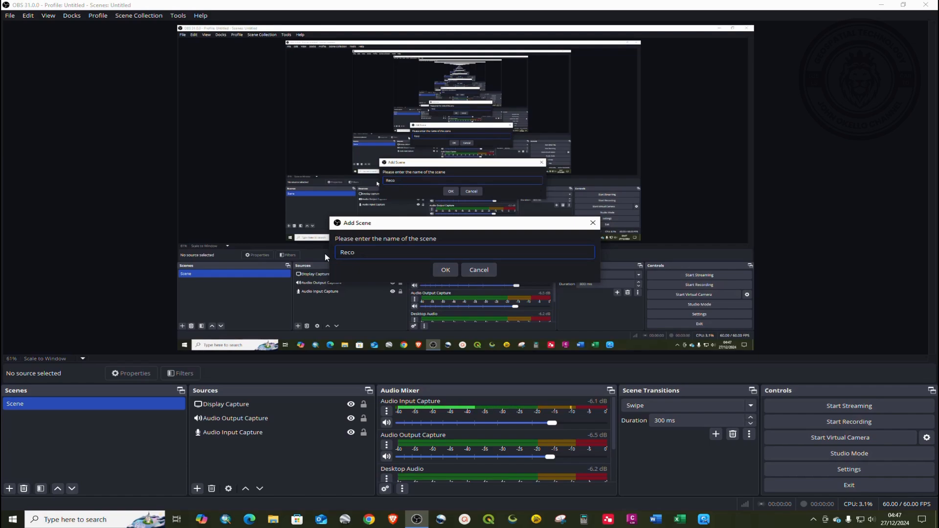
text(rding)
click(444, 272)
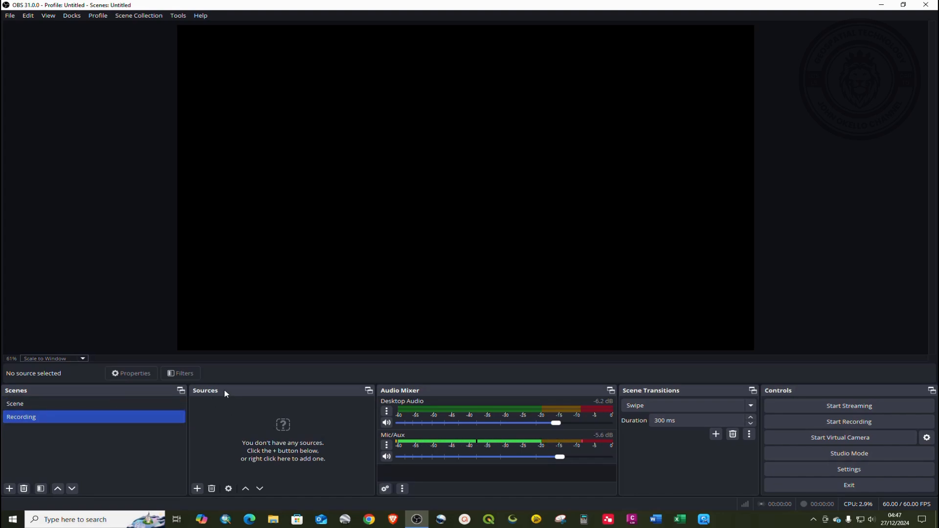
- Add a new display capture source to the Recording scene, using the Automatic capture method and the HP E241i primary monitor
click(196, 489)
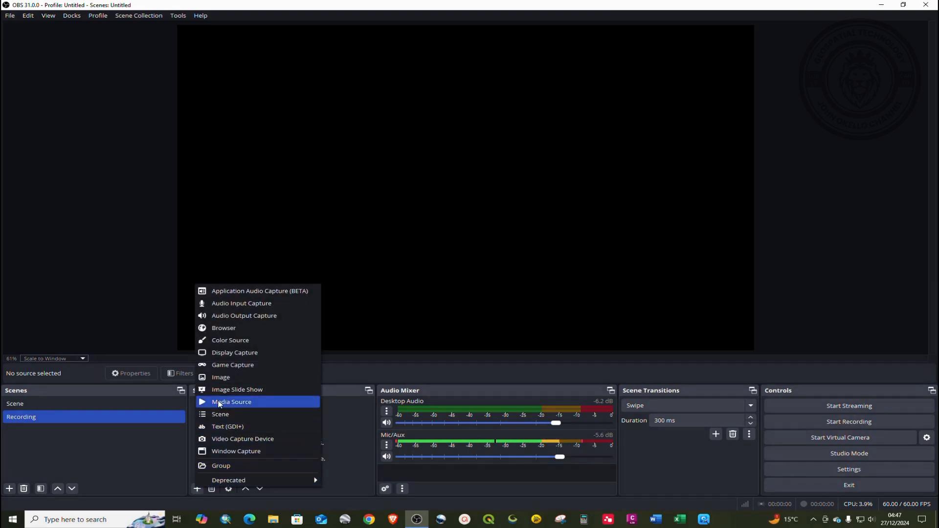
click(233, 352)
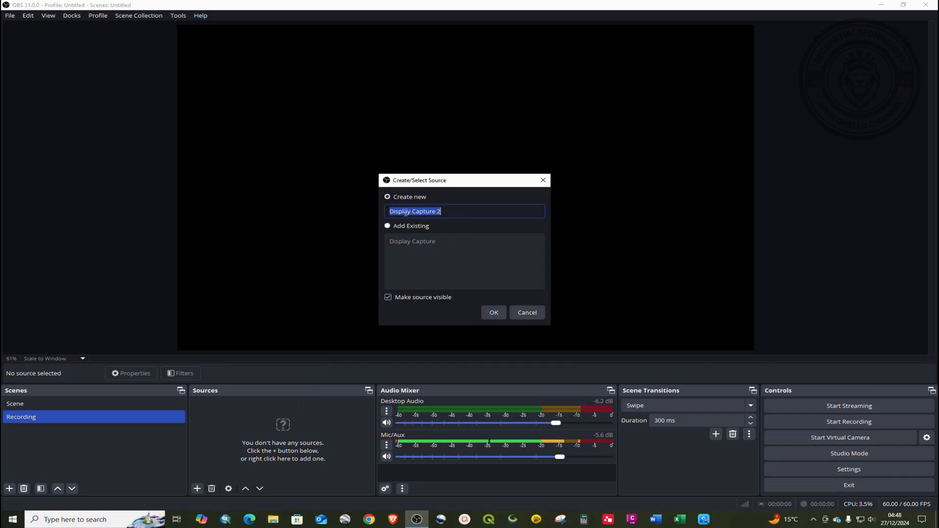
click(494, 315)
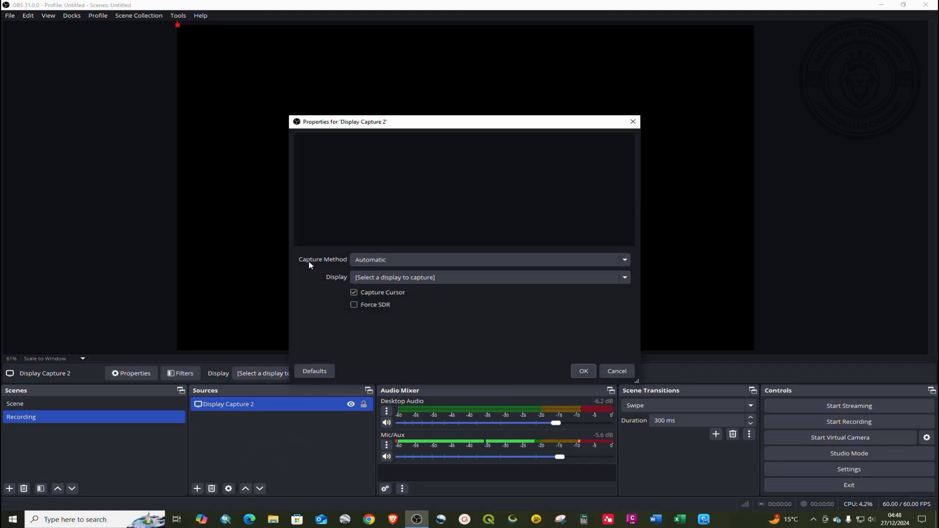
click(404, 262)
click(398, 261)
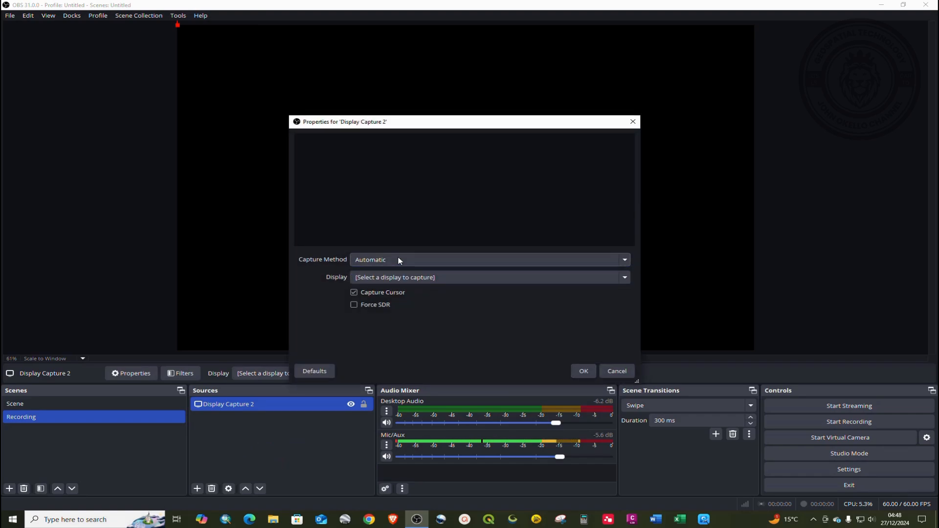
click(449, 282)
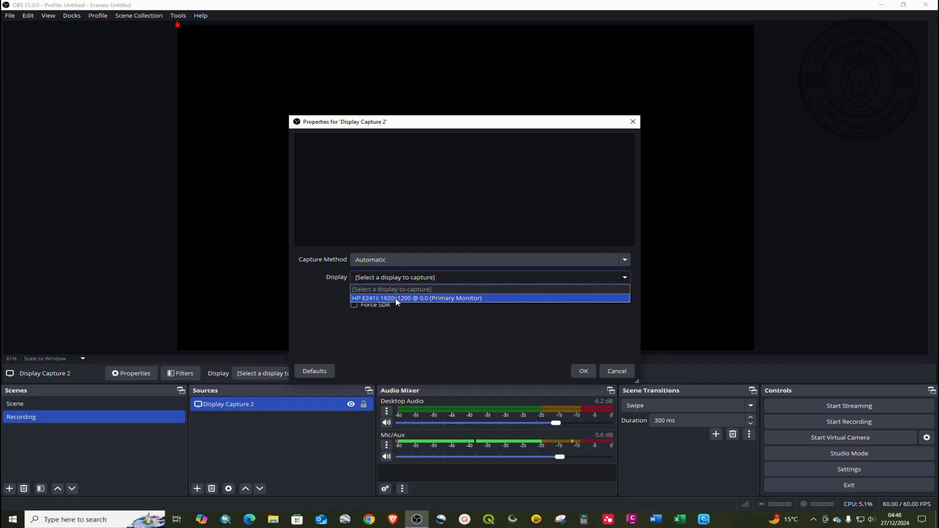
click(472, 298)
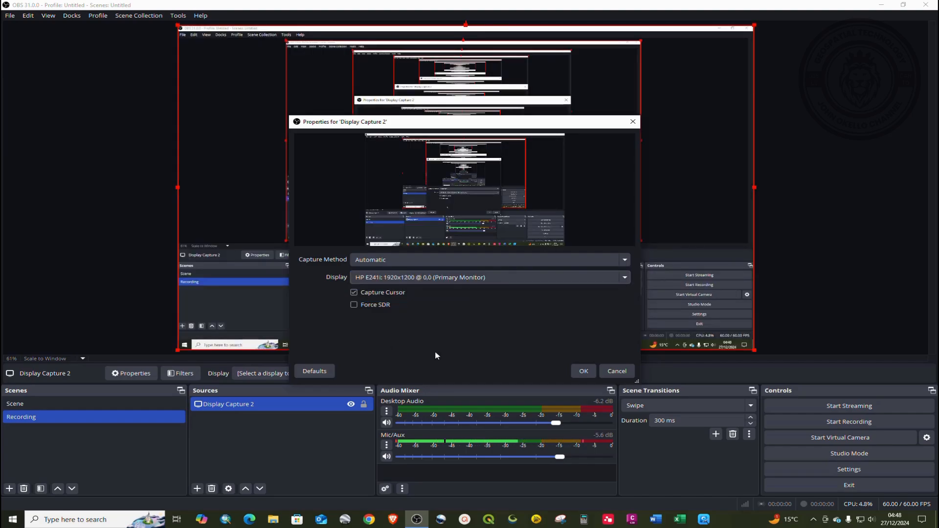
click(584, 371)
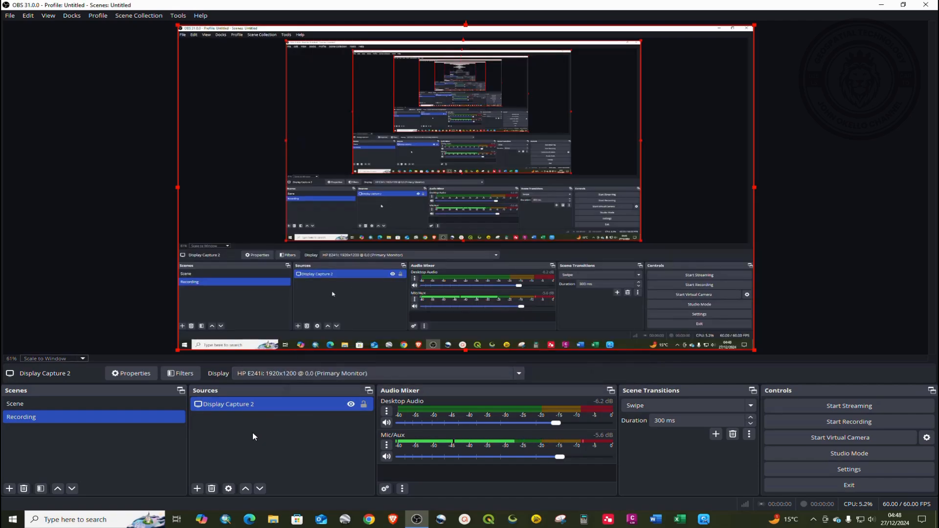
- Add a new audio input capture source to the Recording scene with the Default device
click(197, 489)
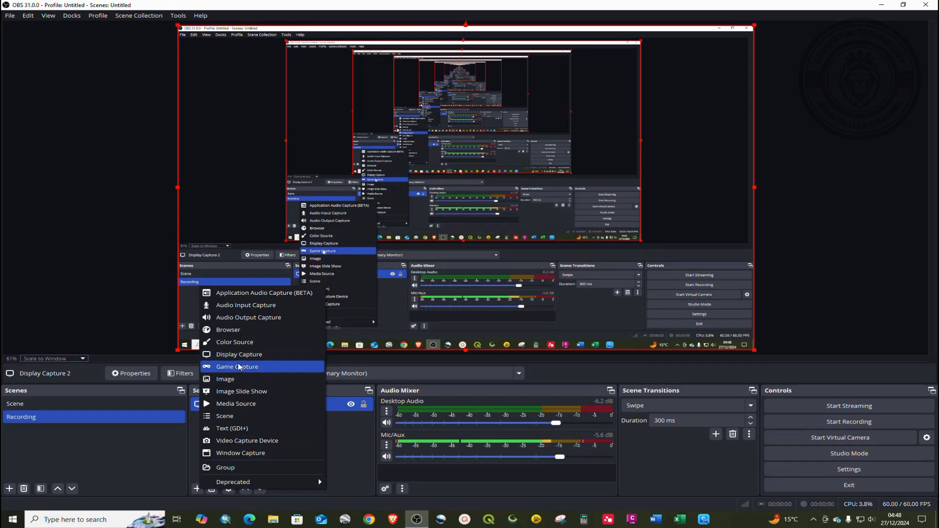
click(234, 306)
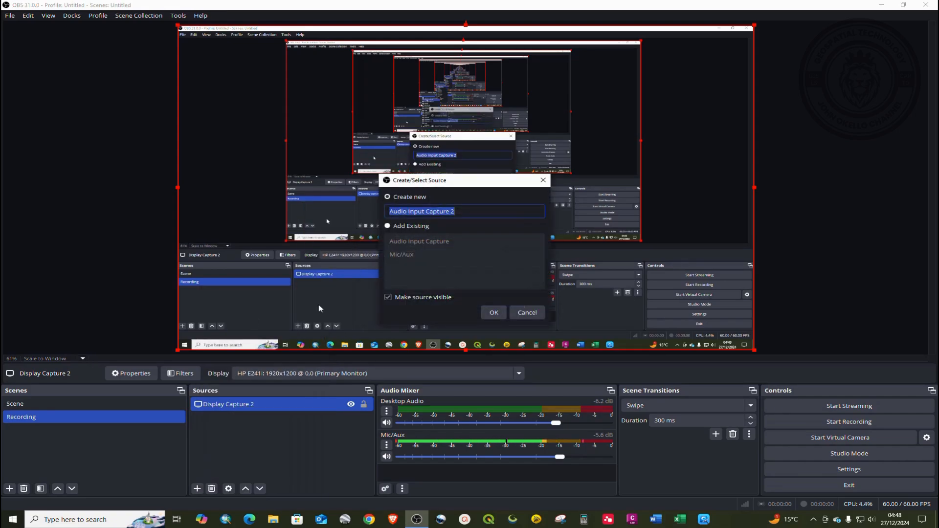
click(492, 312)
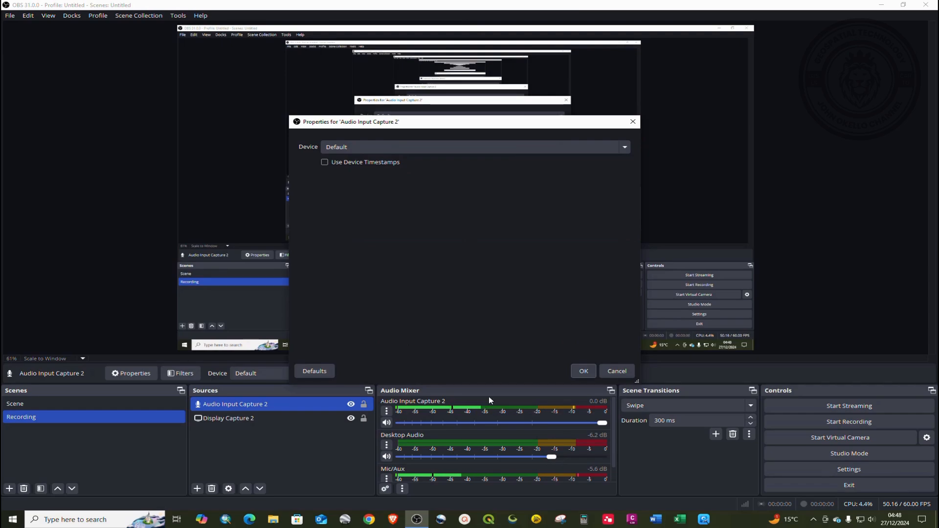
click(583, 371)
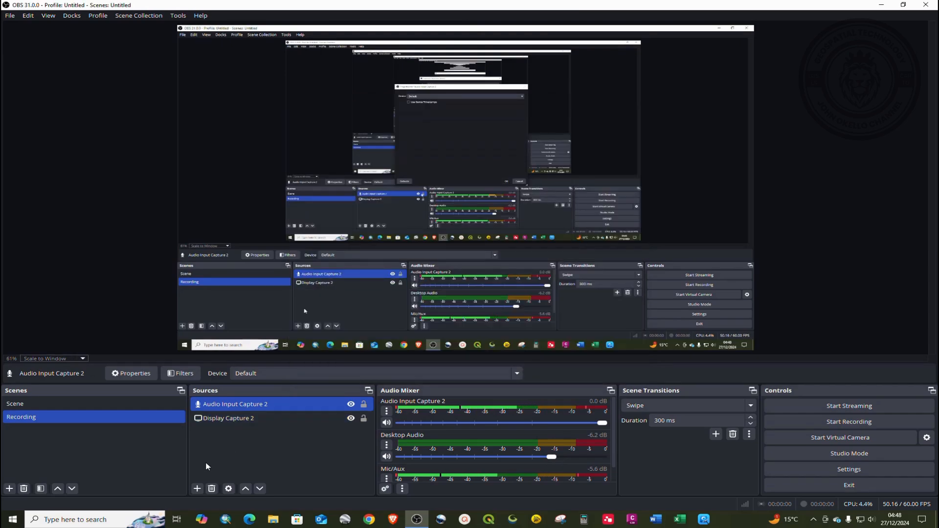
- Add a new audio output capture source to the Recording scene with the Default device
click(197, 489)
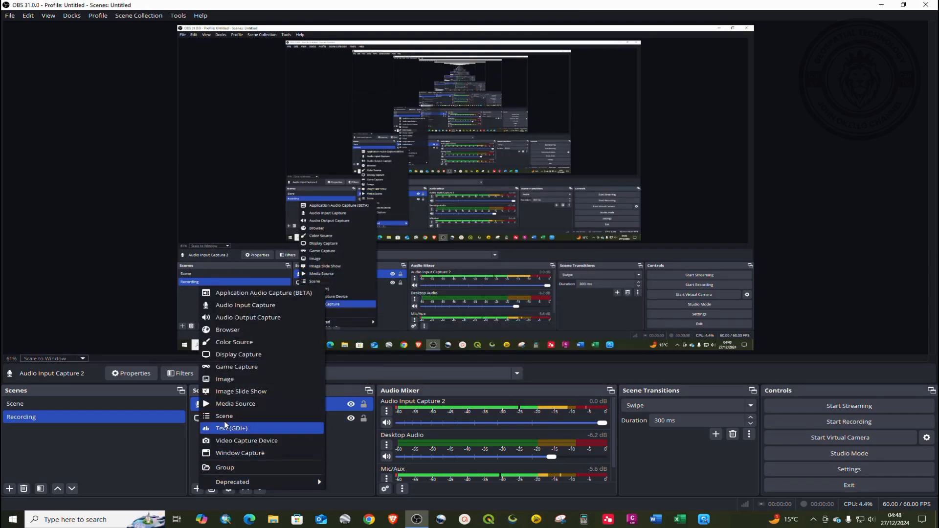
click(228, 318)
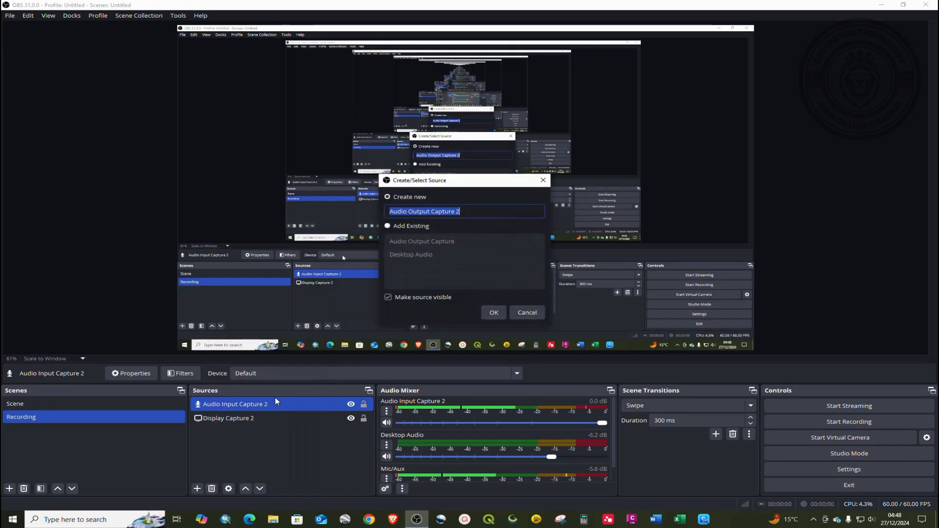
click(491, 312)
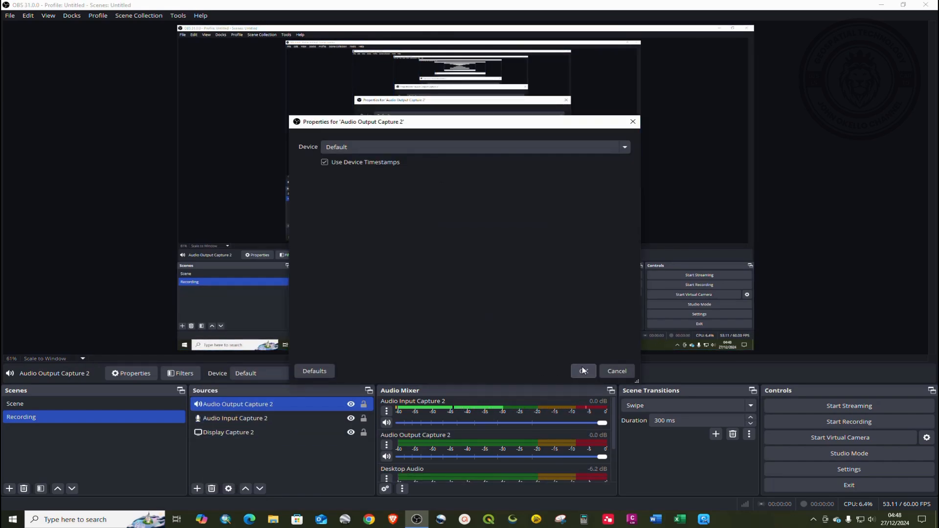
click(582, 372)
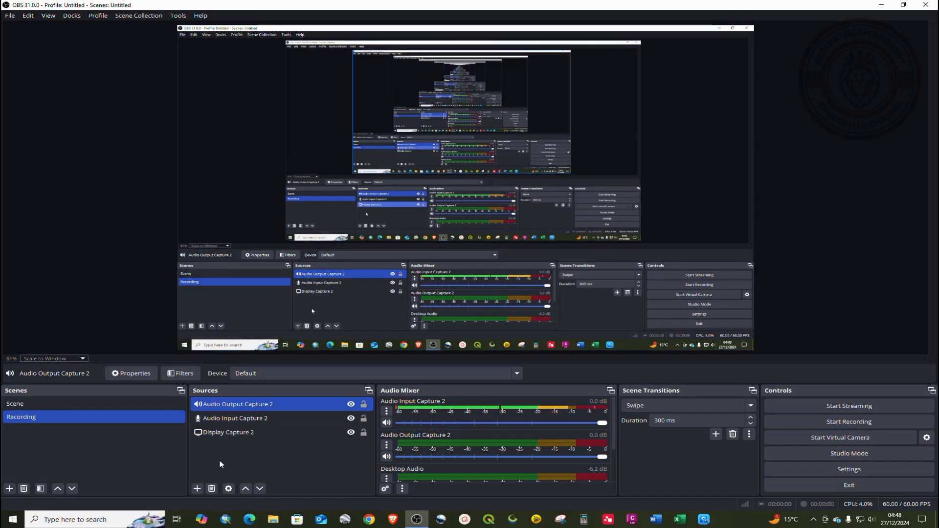
- Add a filter named "Noise Suppression" to the Audio Input Capture 2 source
click(220, 423)
right_click(220, 423)
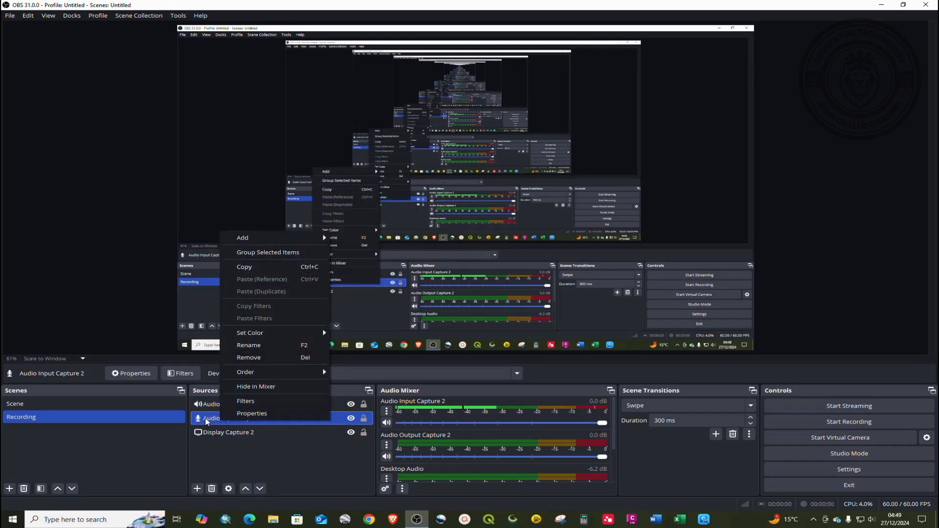
click(292, 467)
click(232, 418)
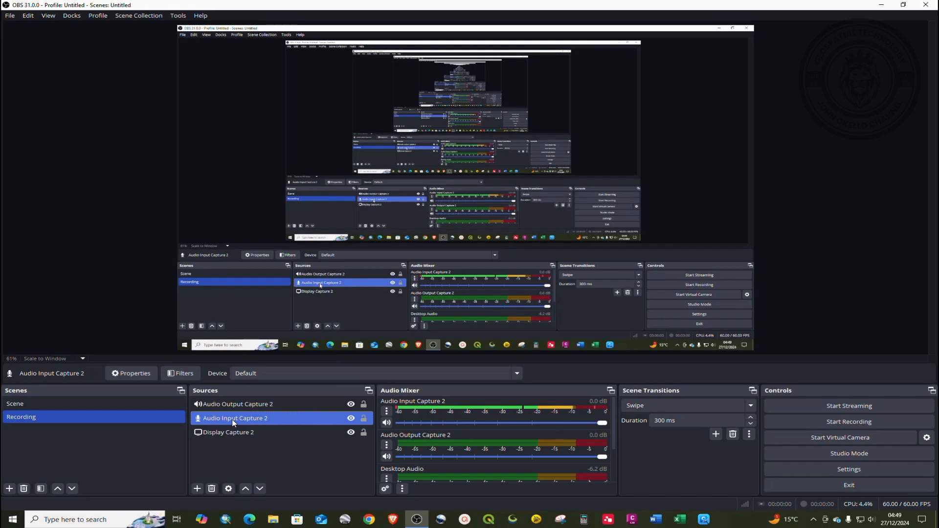
right_click(236, 419)
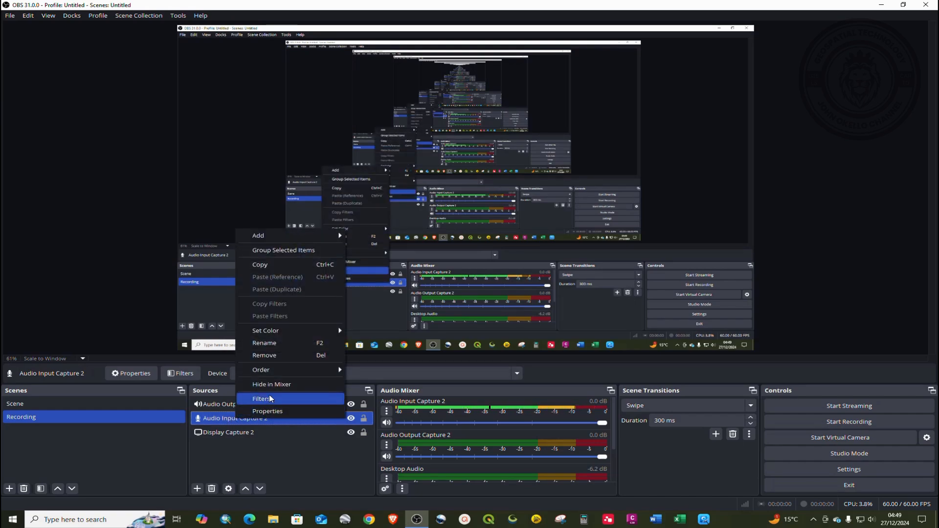
click(281, 405)
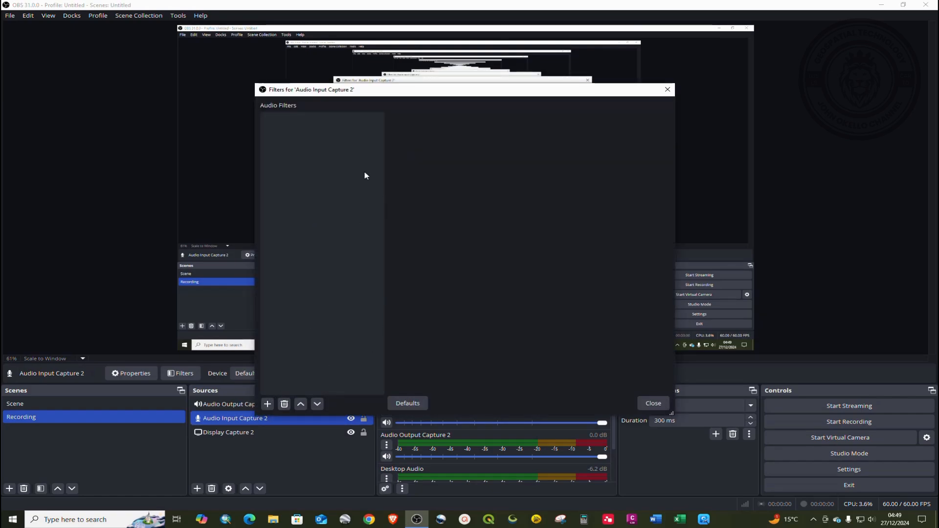
drag(409, 92, 347, 126)
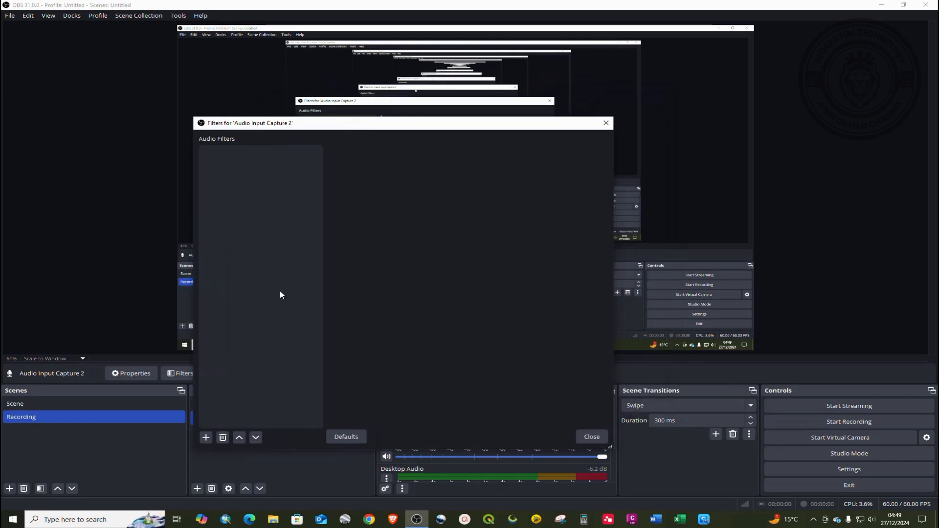
click(205, 437)
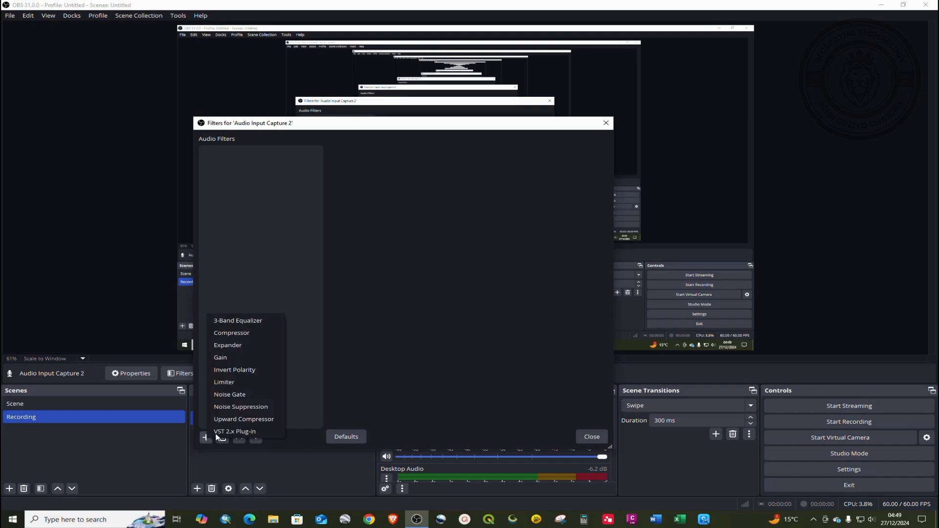
click(249, 408)
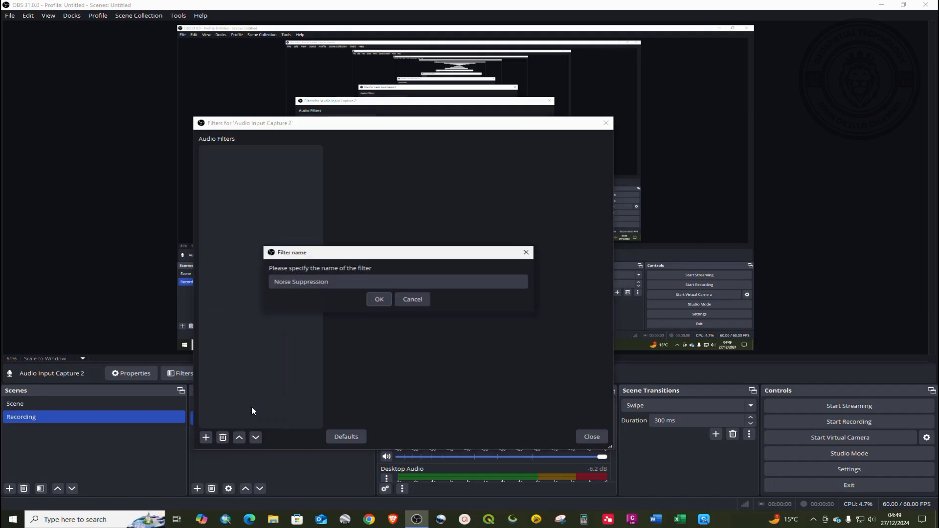
click(378, 300)
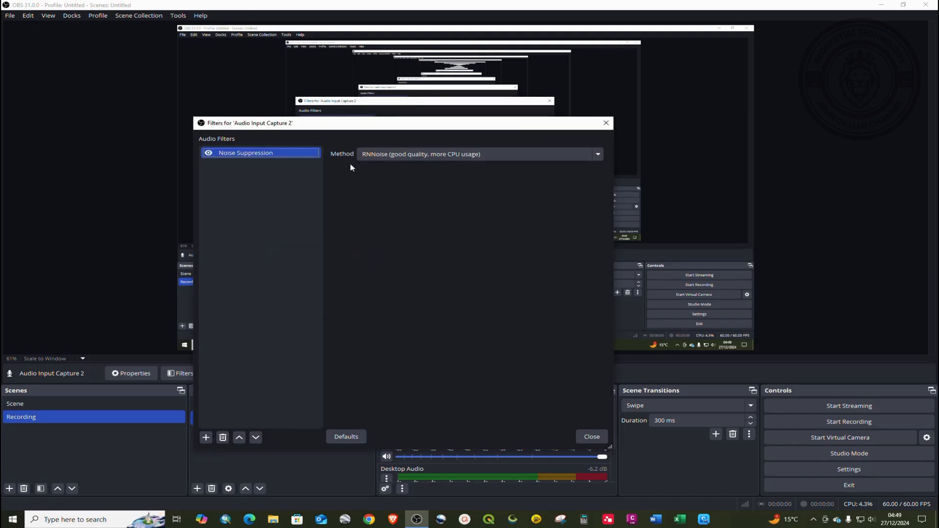
- Try the Speex noise suppression method, settle on RNNoise (good quality, more CPU usage), and close the input source's filters
click(503, 158)
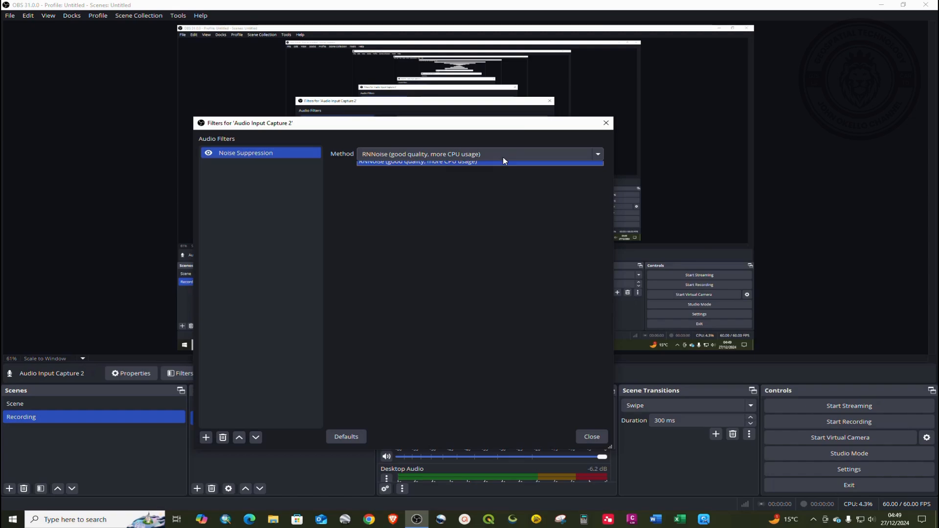
click(417, 166)
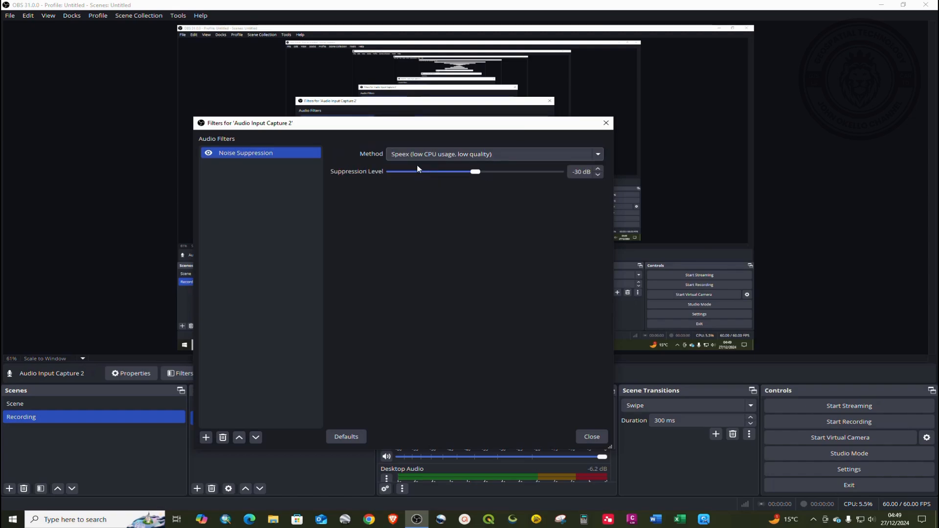
click(593, 155)
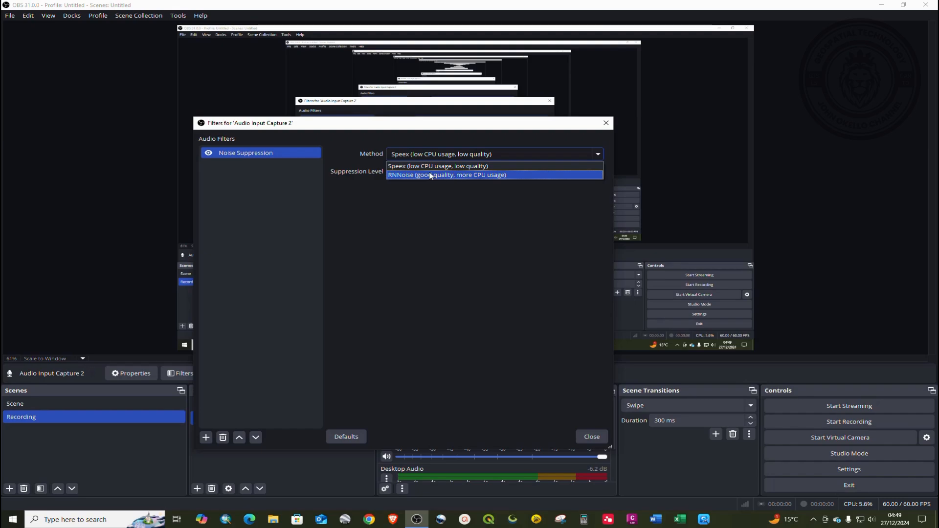
click(461, 175)
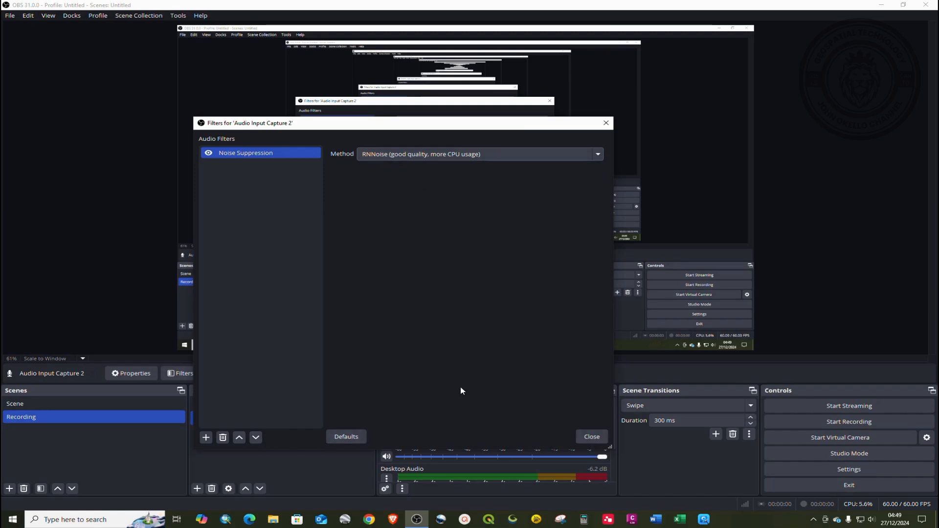
drag(352, 126, 288, 123)
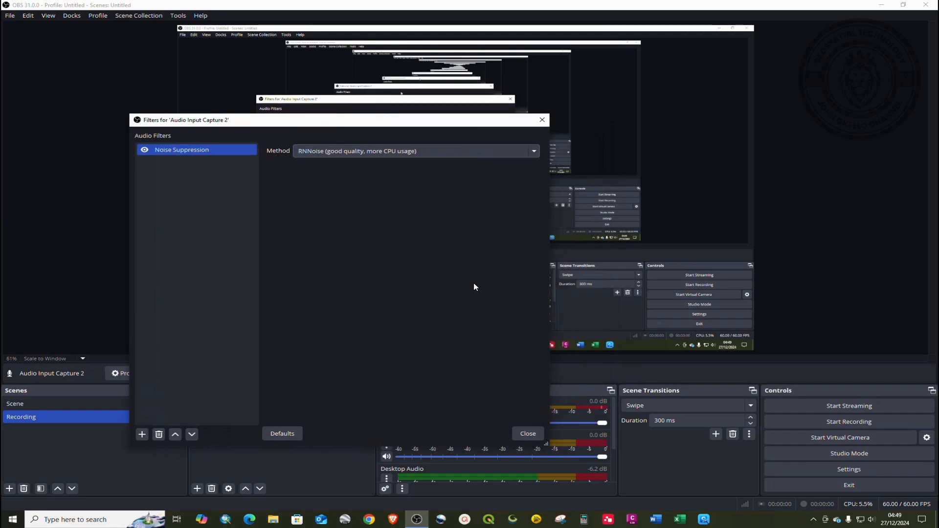
click(527, 435)
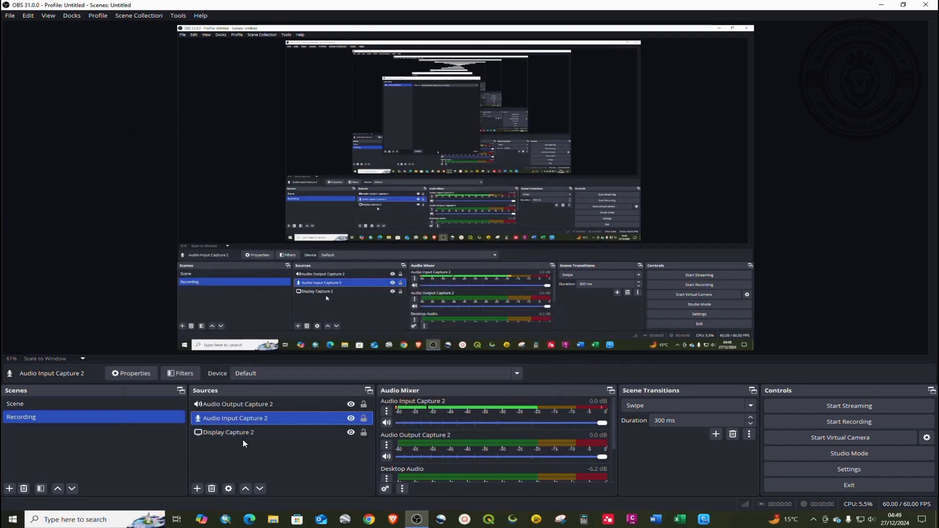
- Add a filter named "Noise Suppression" to the Audio Output Capture 2 source and close its filters
click(248, 404)
right_click(248, 403)
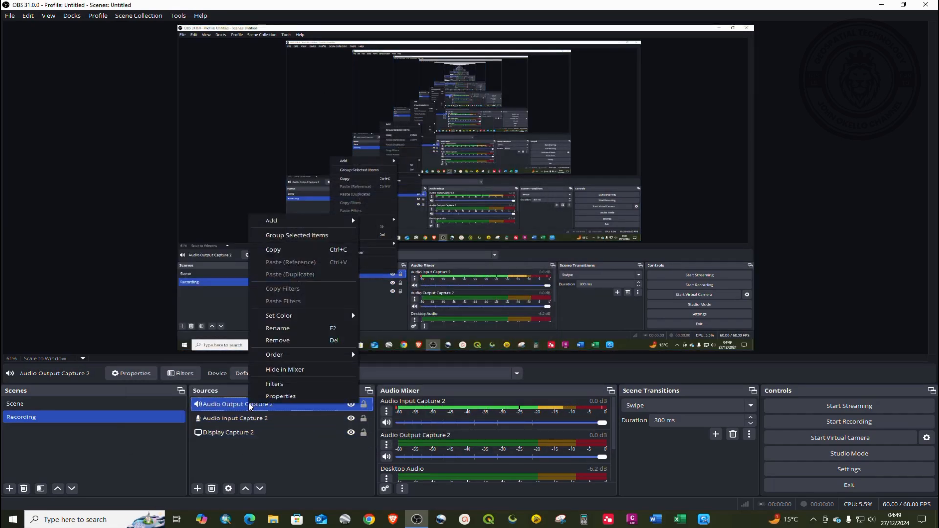
click(276, 386)
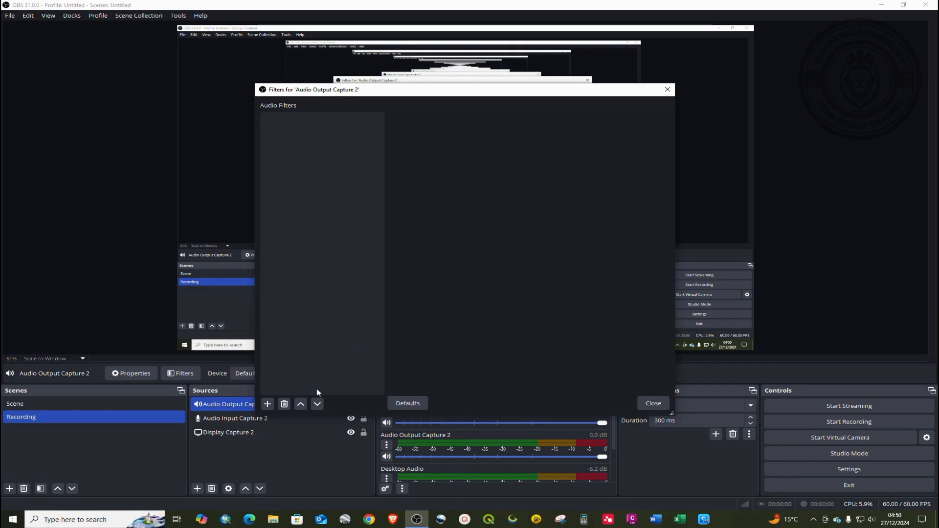
click(268, 404)
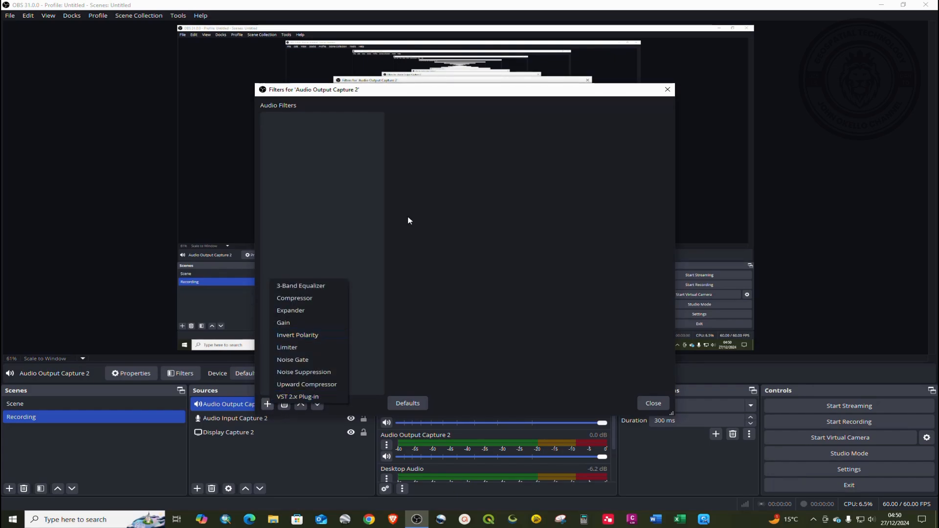
click(310, 376)
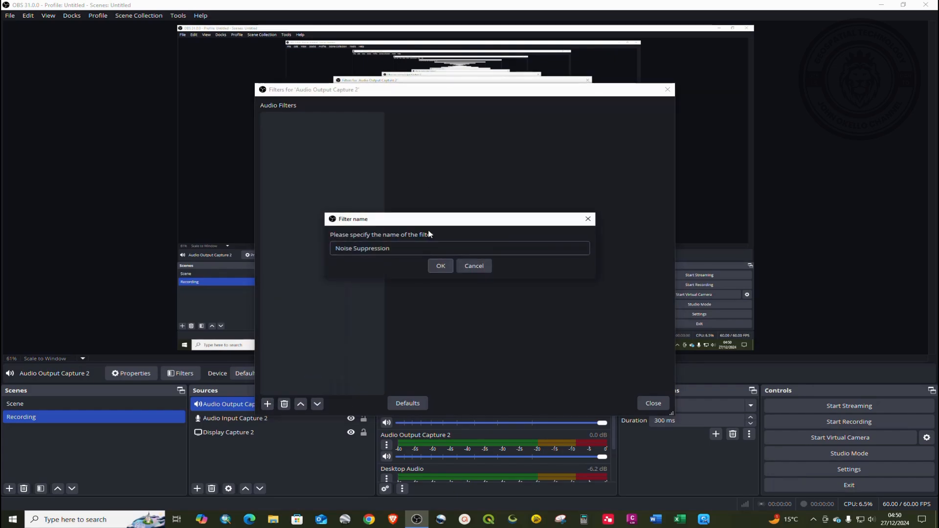
click(440, 266)
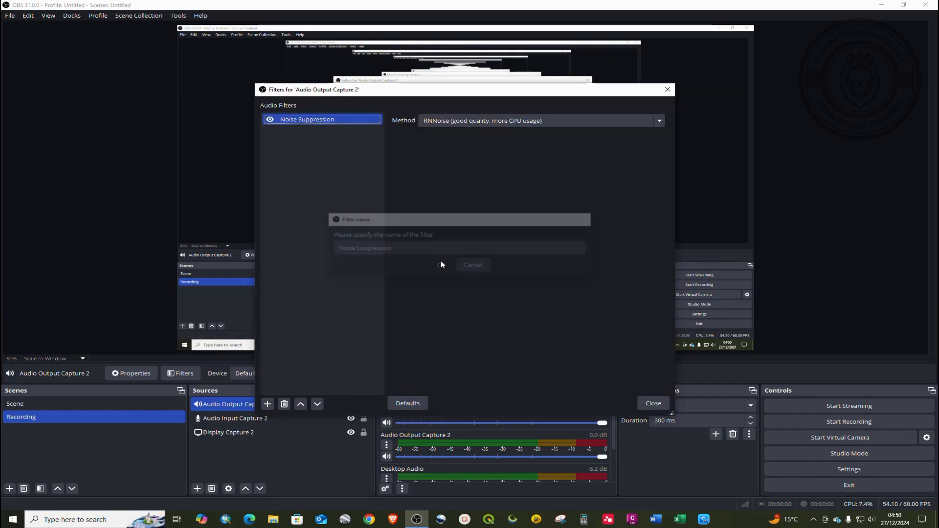
click(653, 405)
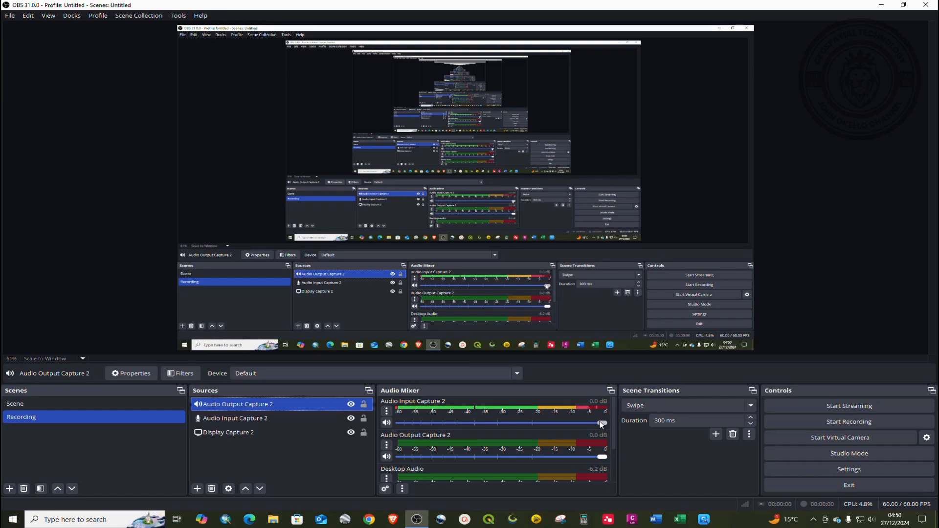
- Lower the mixer volume of Audio Input Capture 2 to about -8.1 dB and Audio Output Capture 2 to about -11.2 dB
drag(599, 424, 542, 423)
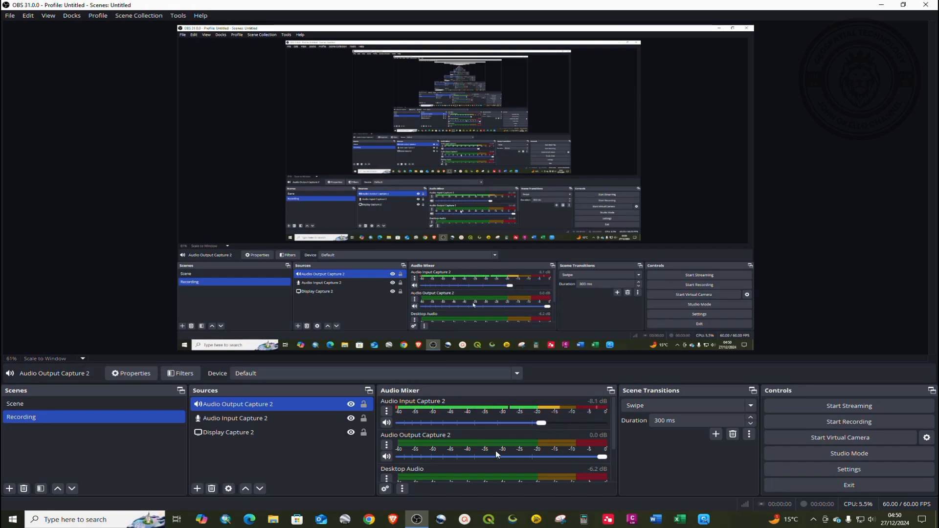
drag(601, 460, 534, 461)
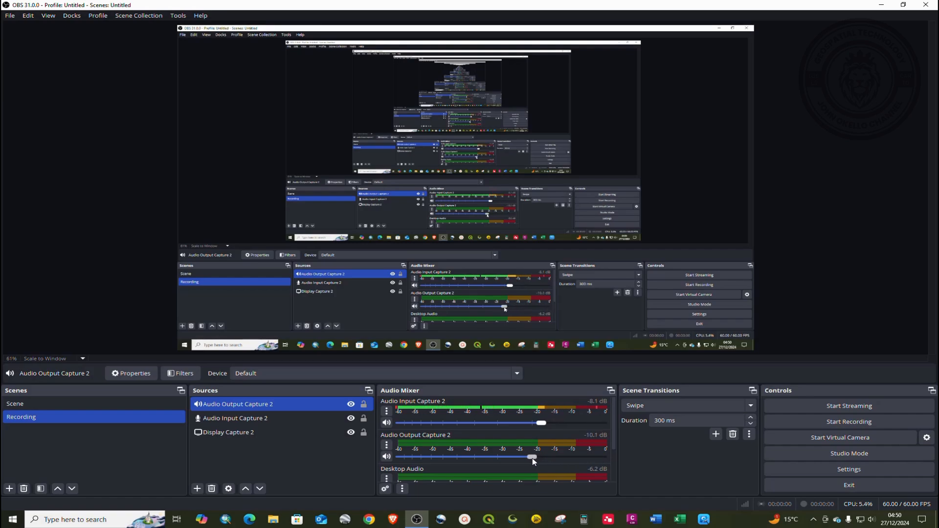
scroll(605, 455, down, 2)
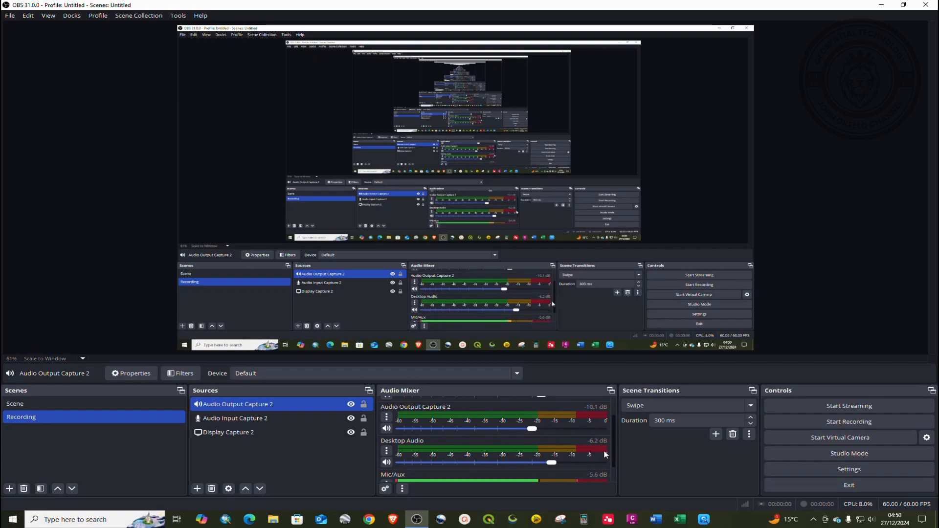
drag(532, 429, 526, 429)
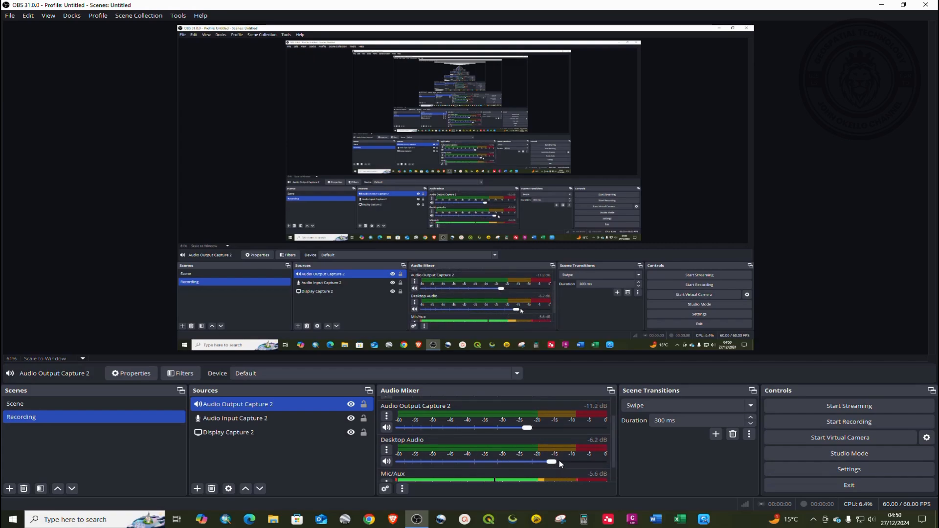
- Lower the mixer volume of Desktop Audio to about -6.9 dB and Mic/Aux to about -6.1 dB
drag(547, 460, 547, 462)
drag(615, 448, 612, 458)
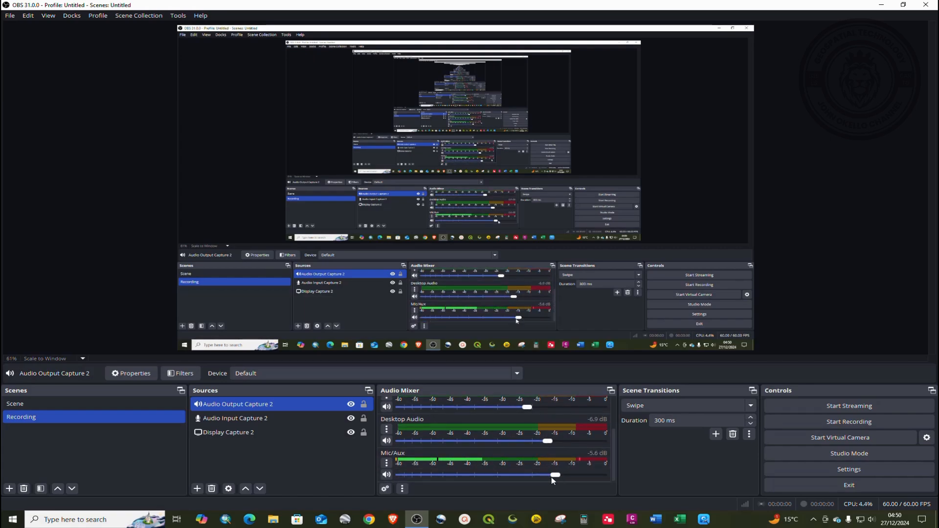
drag(555, 475, 551, 475)
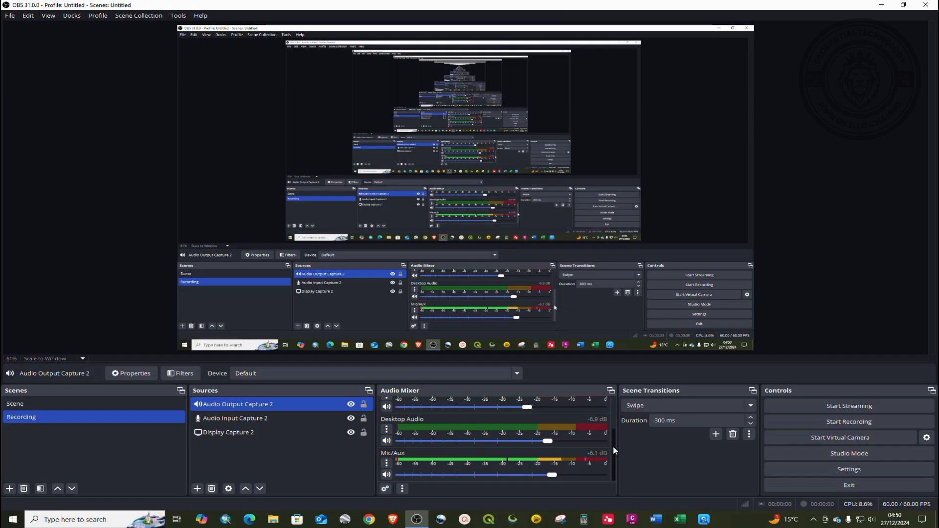
scroll(616, 459, up, 3)
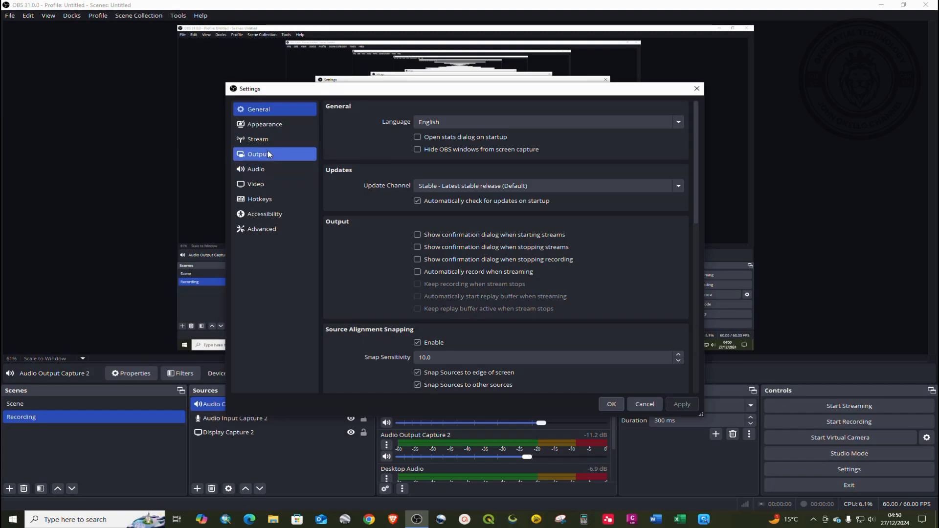
- Choose the Advanced output mode in the output settings
click(268, 152)
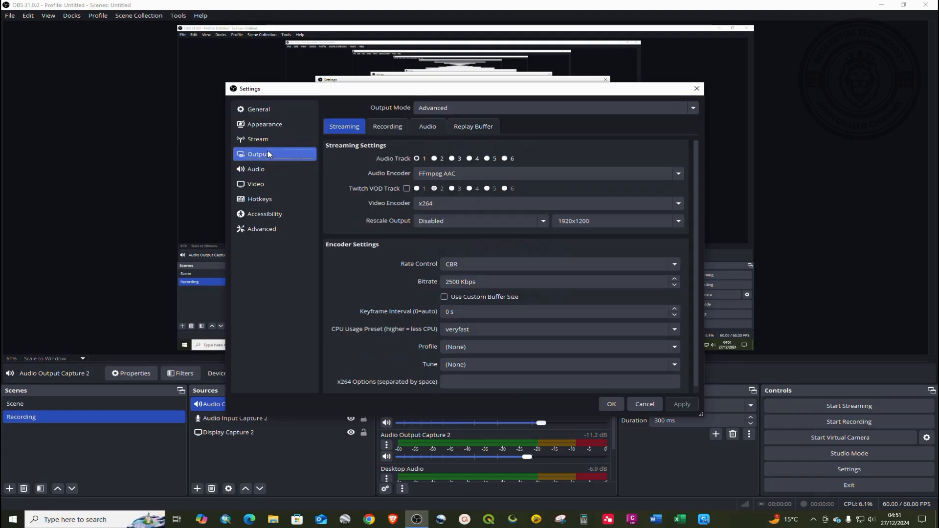
click(444, 108)
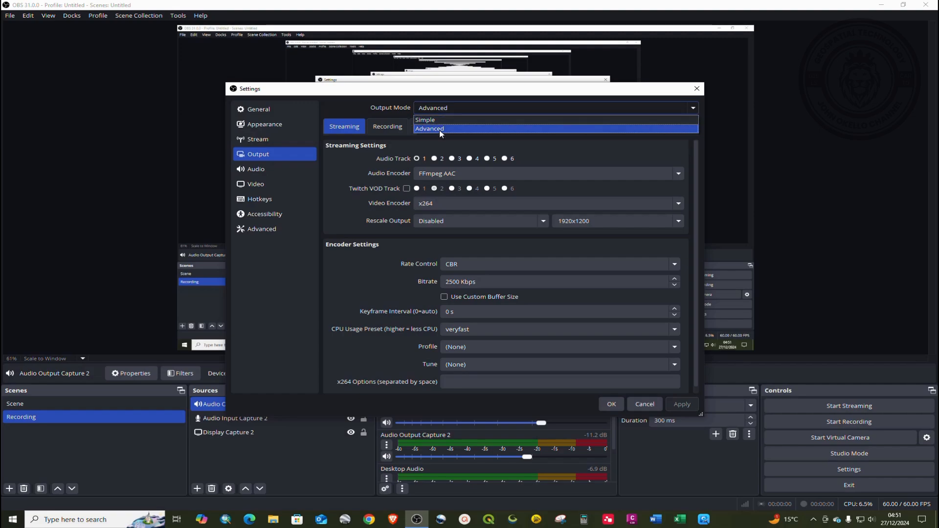
click(439, 129)
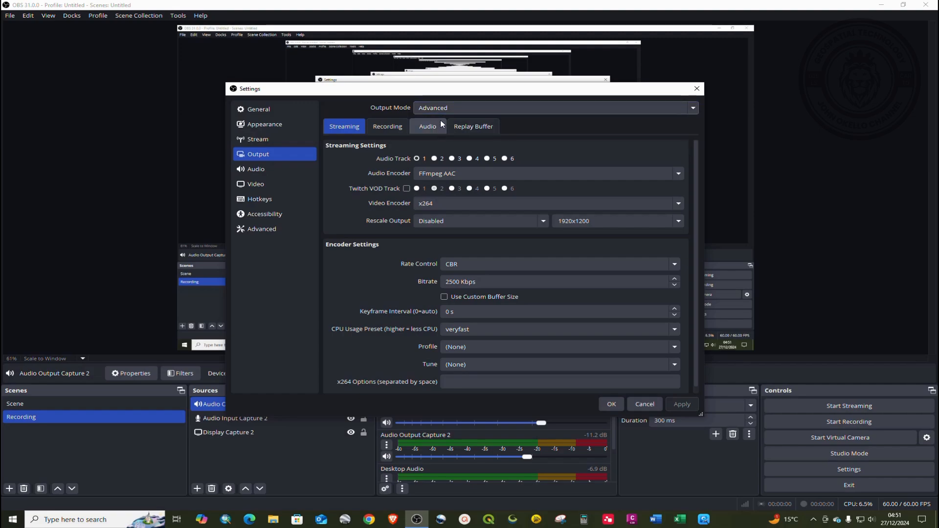
- Review the recording type options and the recording path's folder in the recording output settings
click(388, 128)
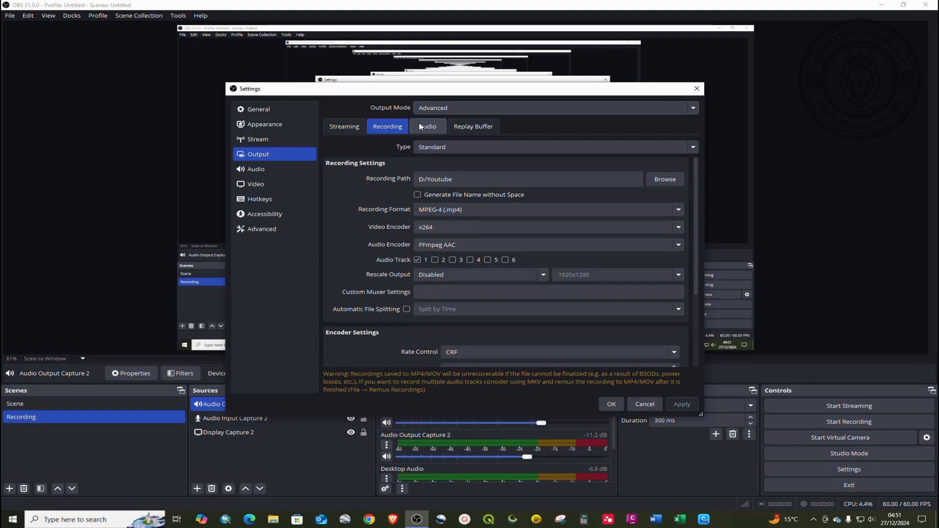
click(427, 146)
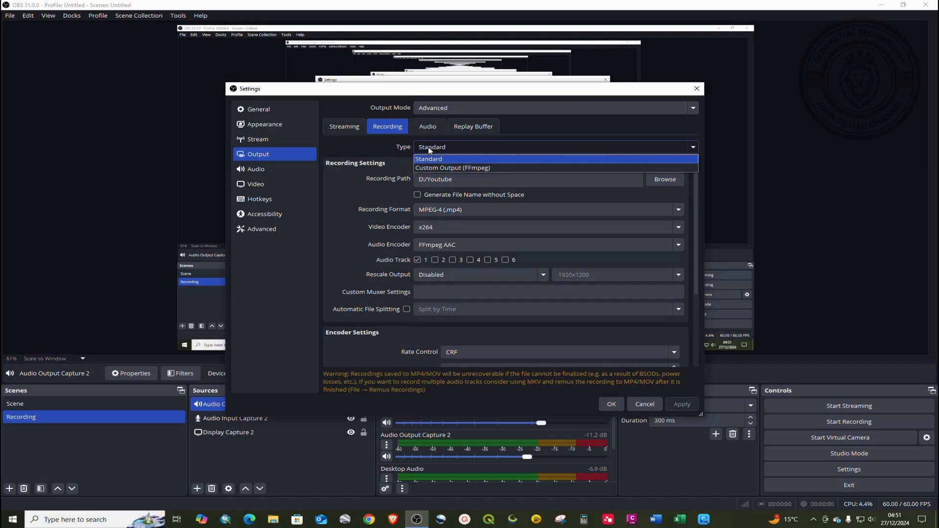
click(429, 148)
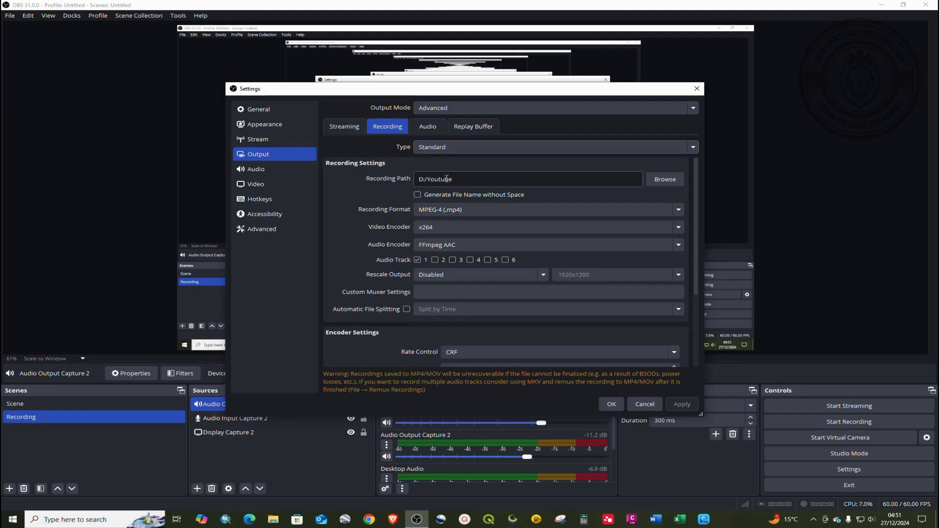
click(665, 180)
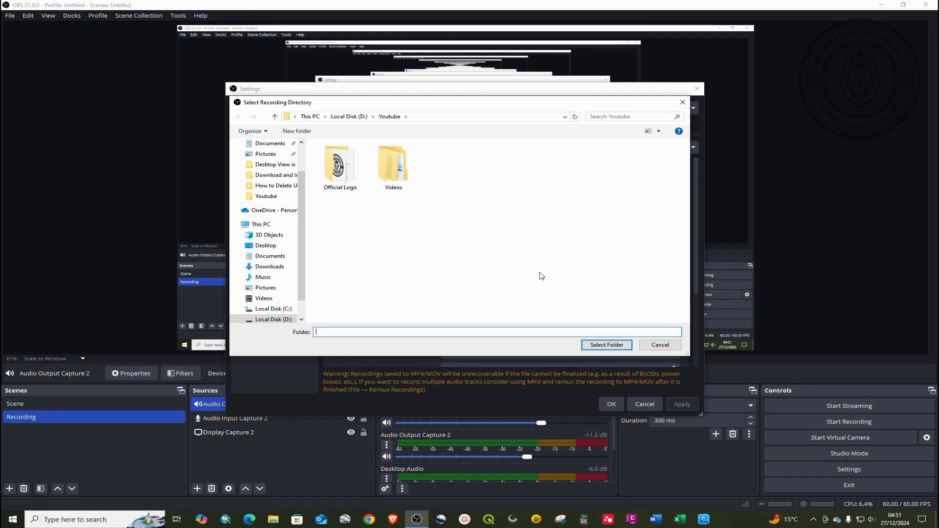
click(659, 345)
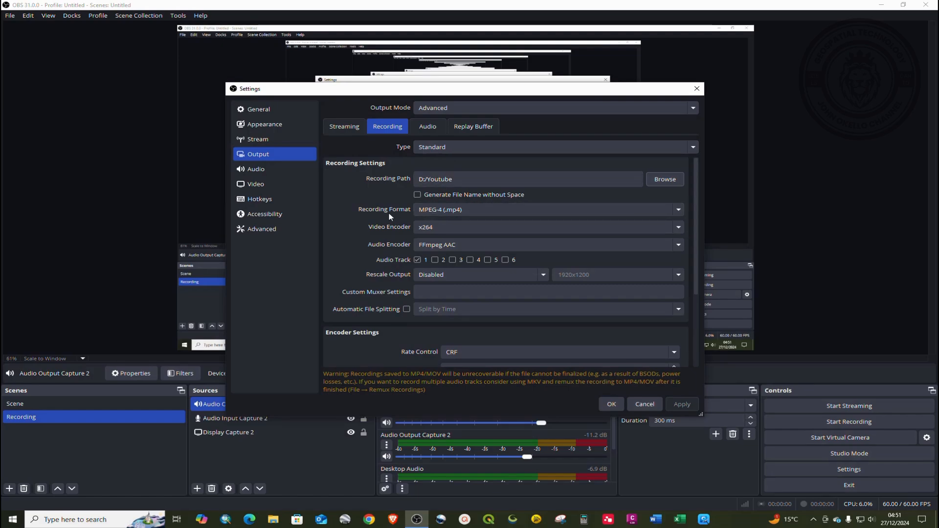
- Set the recording format to MPEG-4 (.mp4) and review the video encoder options, keeping x264
click(439, 210)
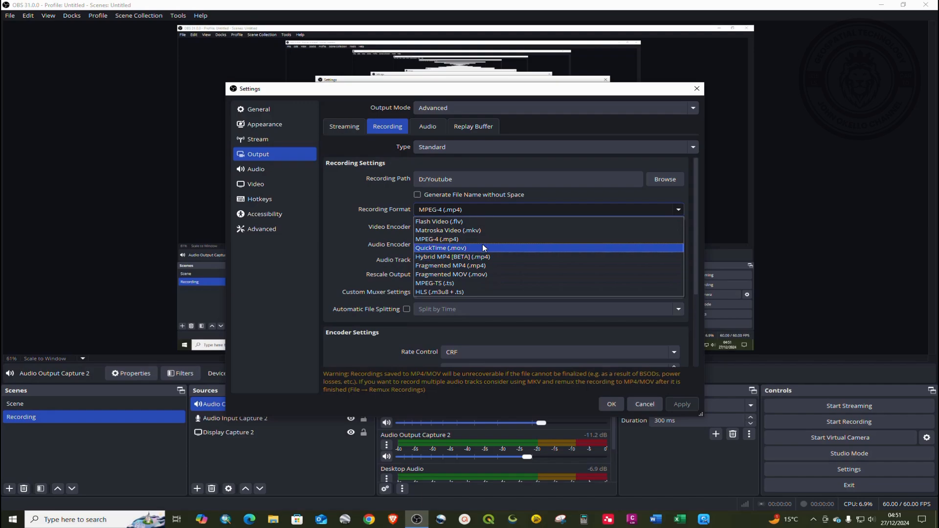
click(444, 239)
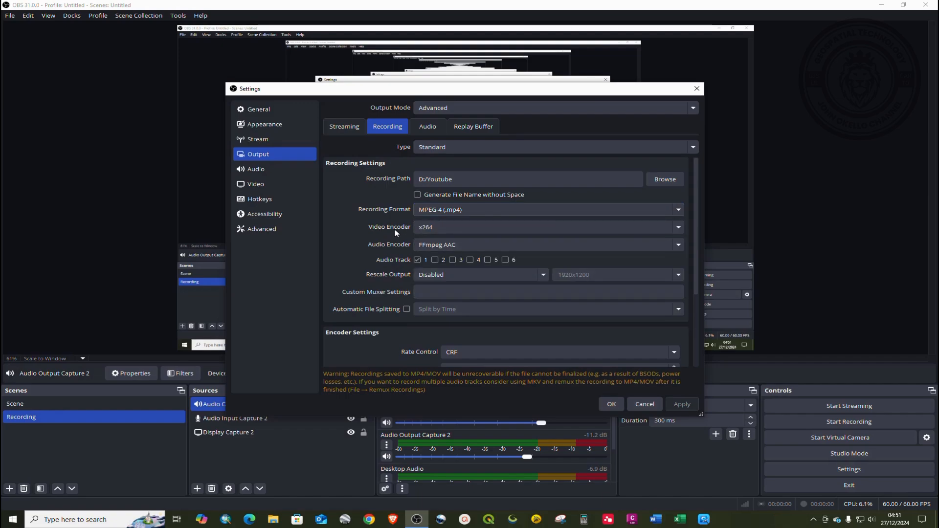
click(428, 228)
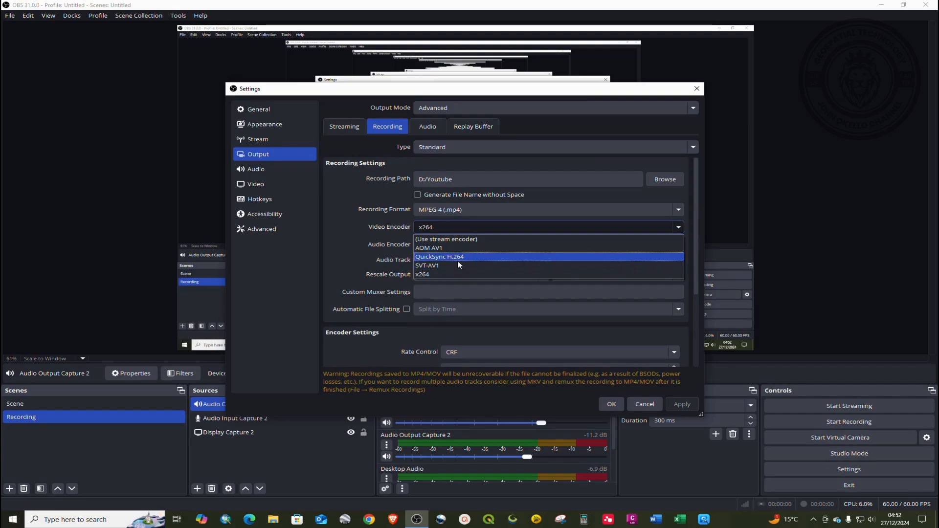
click(428, 227)
click(427, 226)
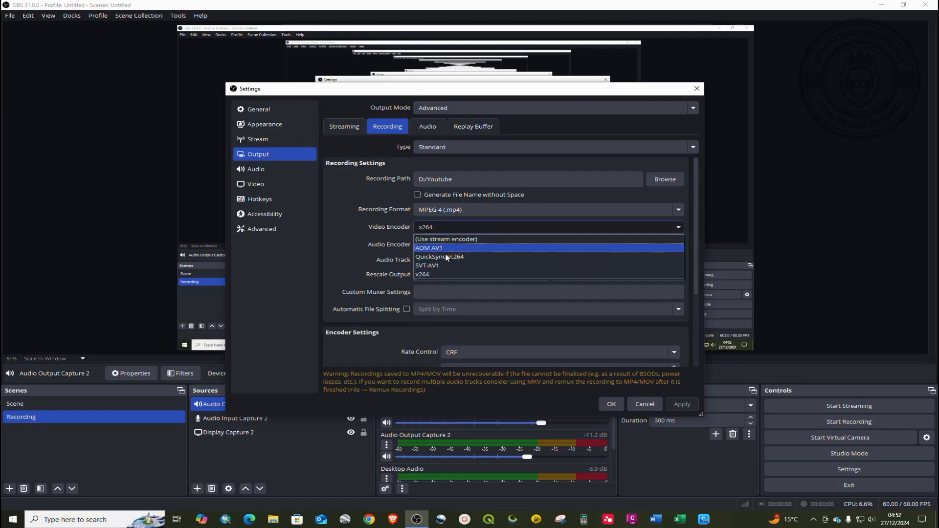
click(428, 227)
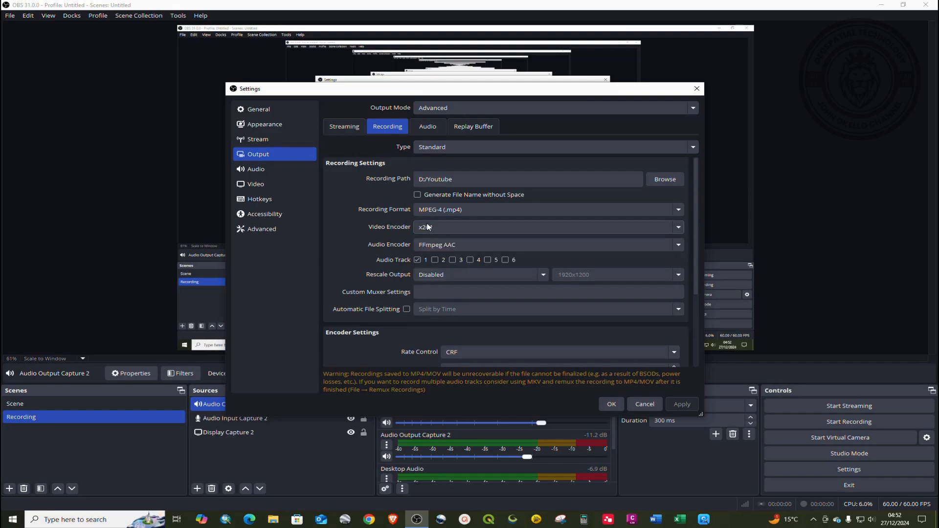
click(427, 227)
click(427, 227)
click(428, 228)
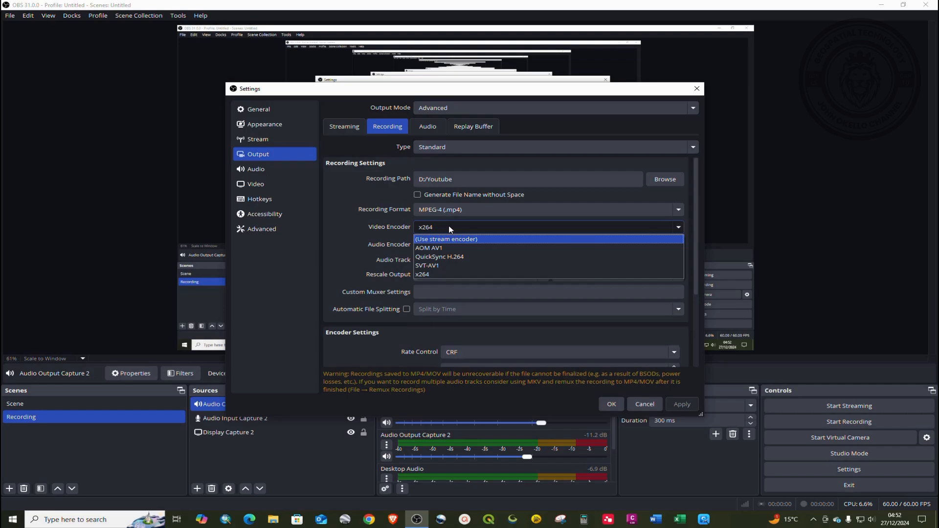
click(437, 228)
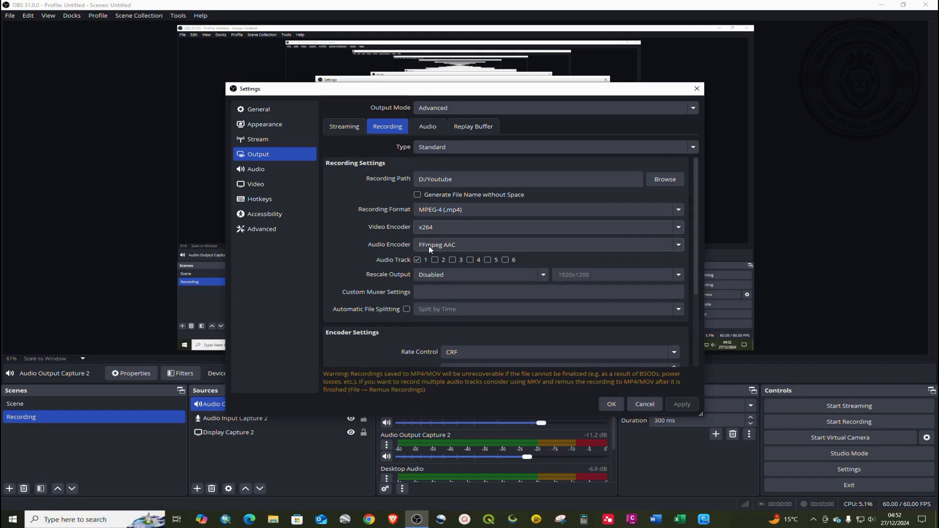
- Keep the FFmpeg AAC audio encoder with audio track 1 enabled and set Rescale Output to Disabled
click(433, 246)
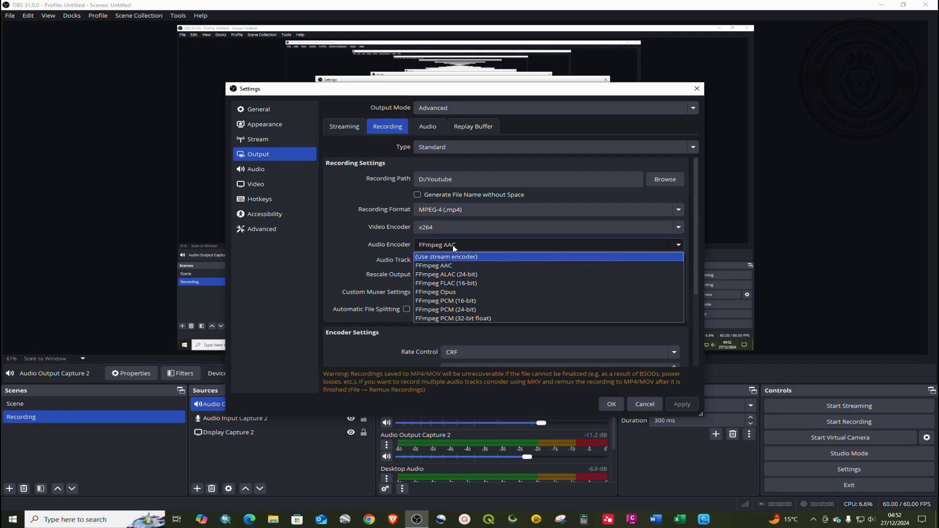
click(453, 245)
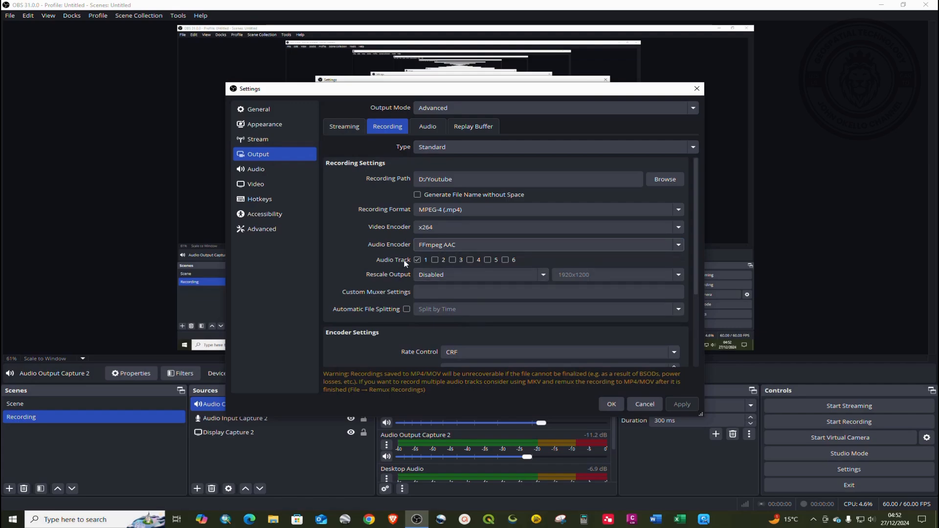
click(417, 260)
click(417, 260)
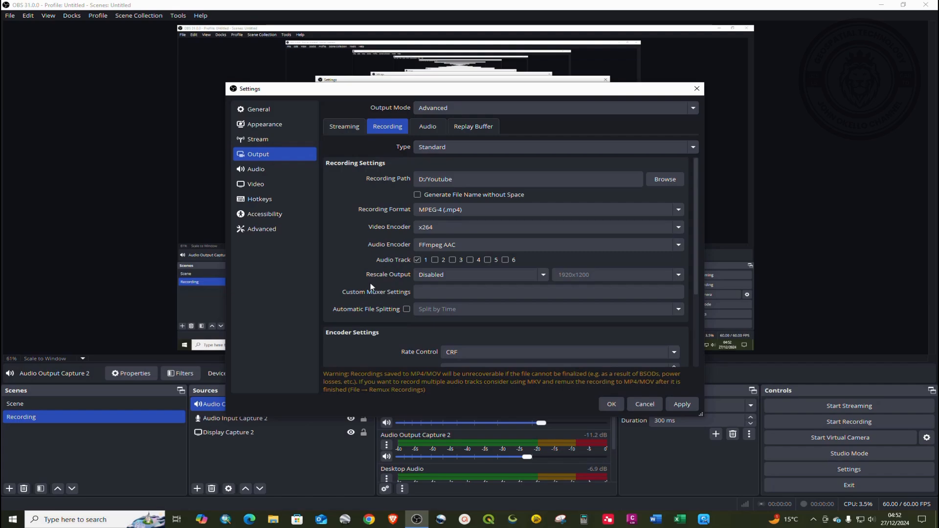
click(438, 277)
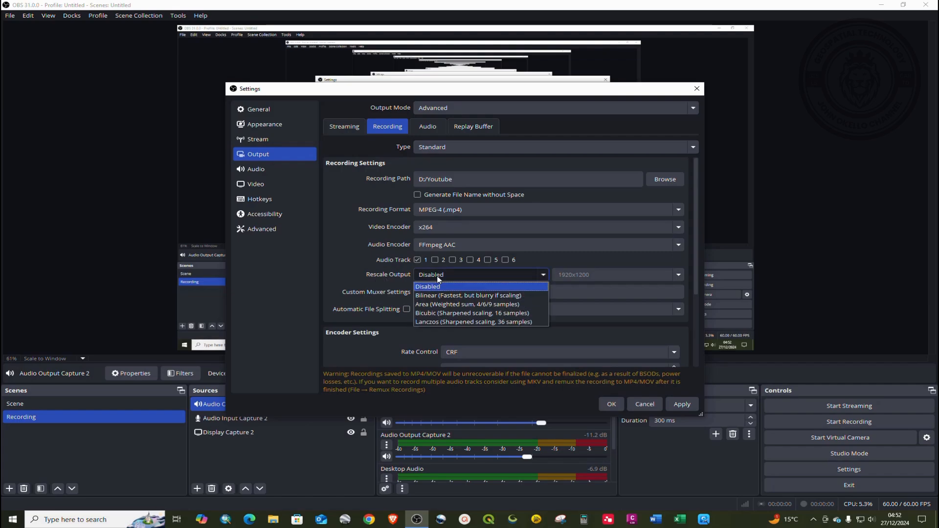
click(432, 288)
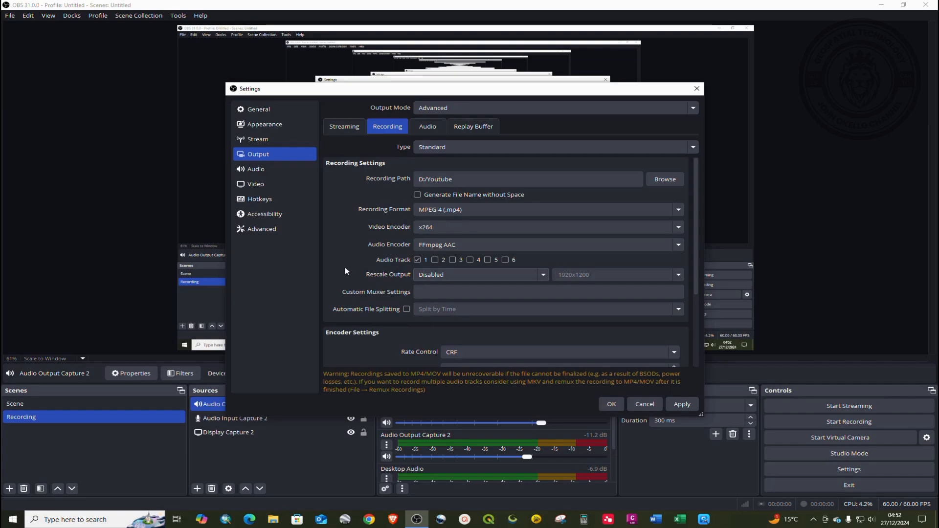
- Compare the rate control options in the encoder settings and choose CRF with a value of 16
scroll(344, 268, down, 2)
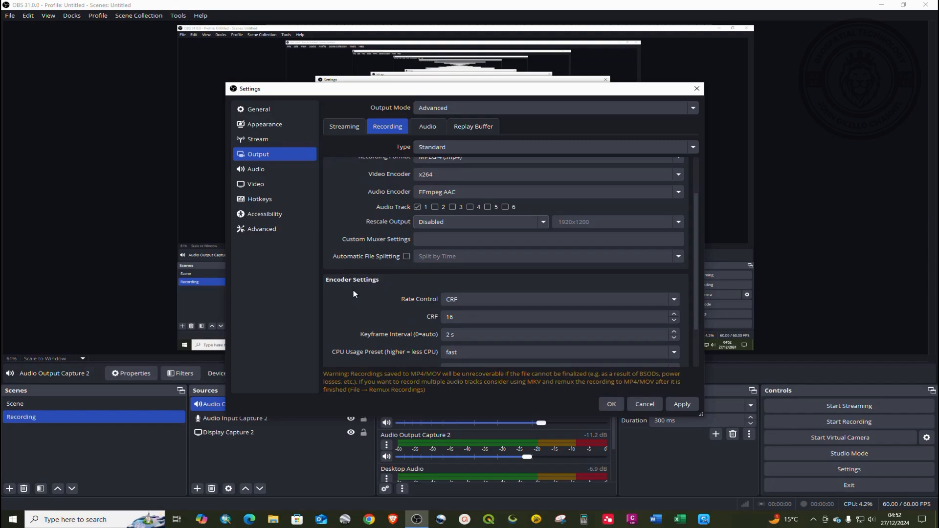
scroll(385, 293, down, 1)
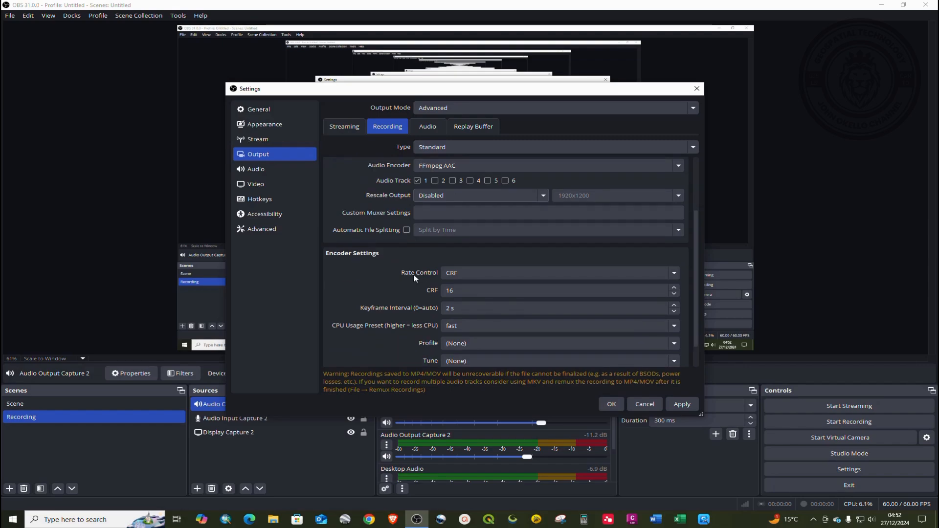
click(463, 274)
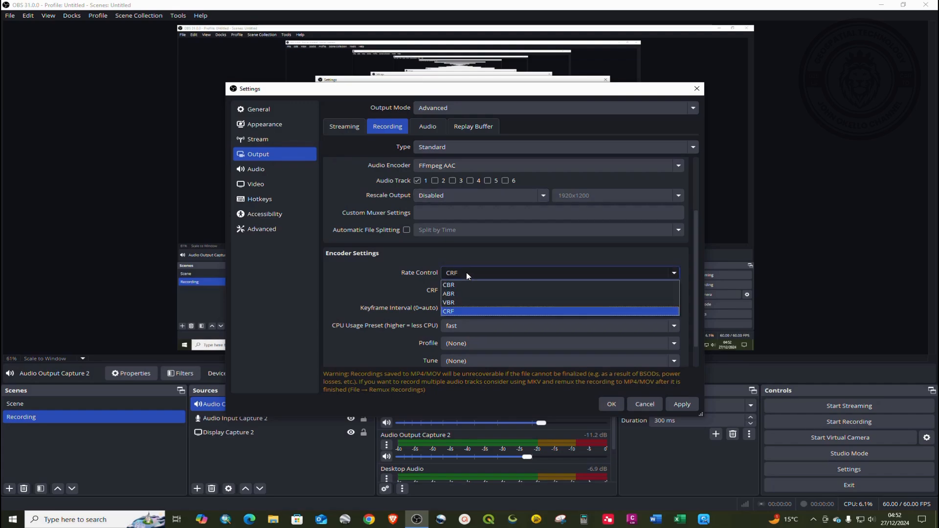
click(452, 287)
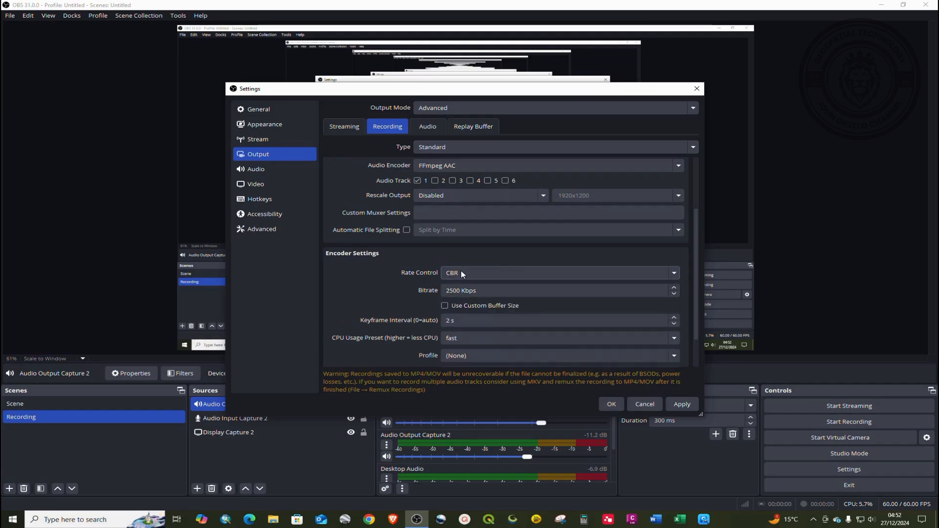
click(462, 273)
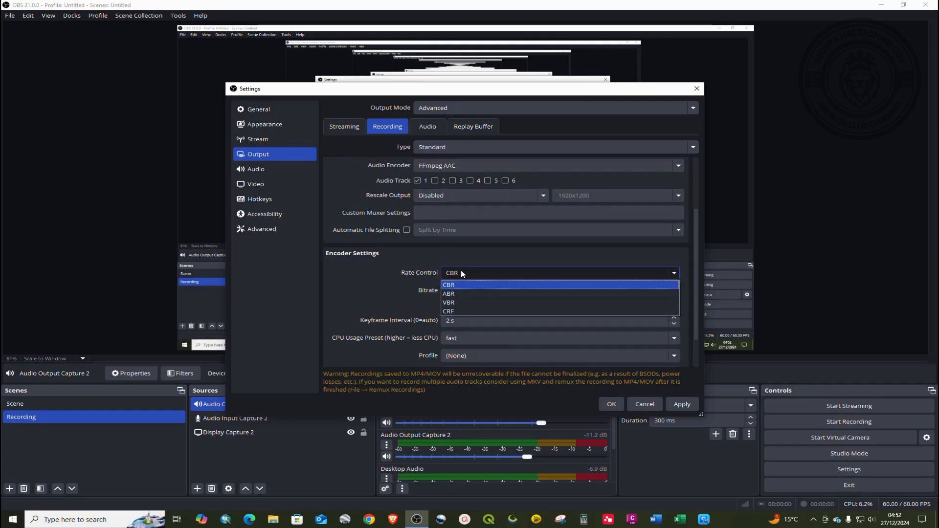
click(461, 270)
click(460, 272)
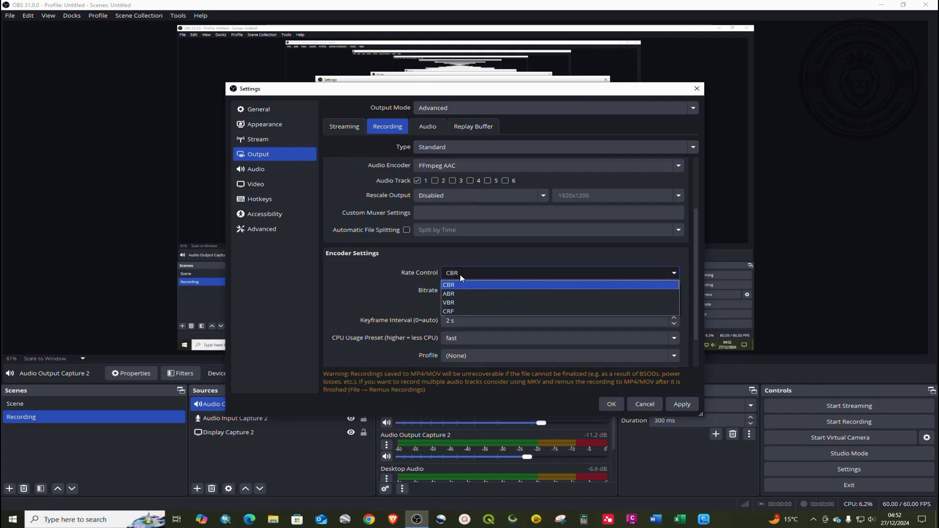
click(455, 311)
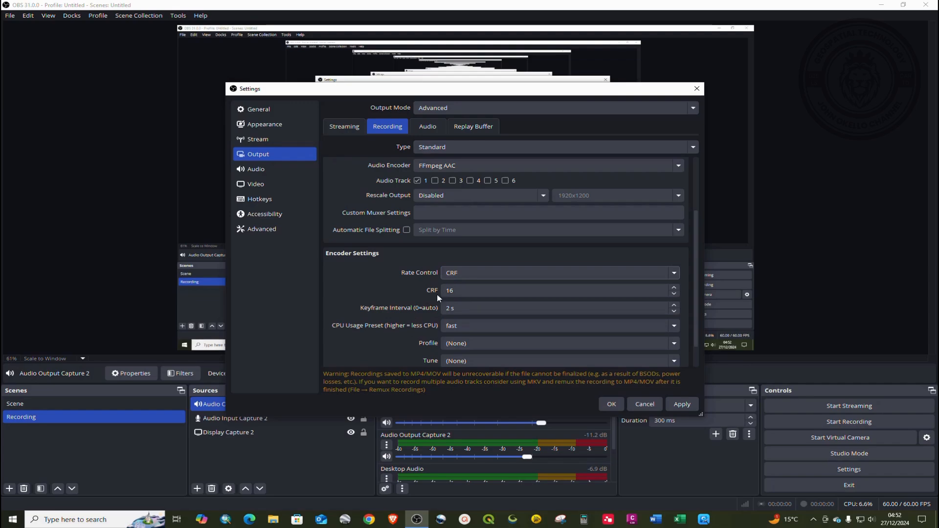
click(465, 290)
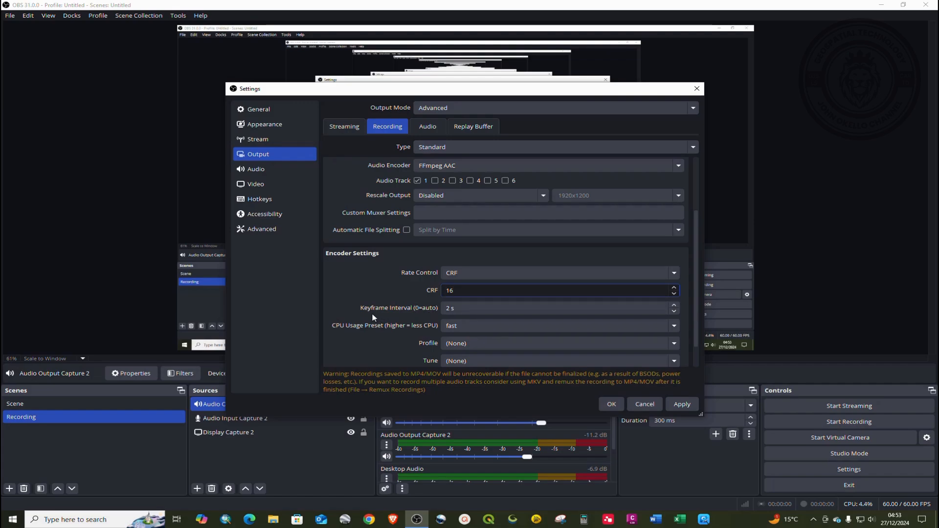
- Keep the keyframe interval at 2 s, choose the fast CPU usage preset and apply the recording settings
click(449, 308)
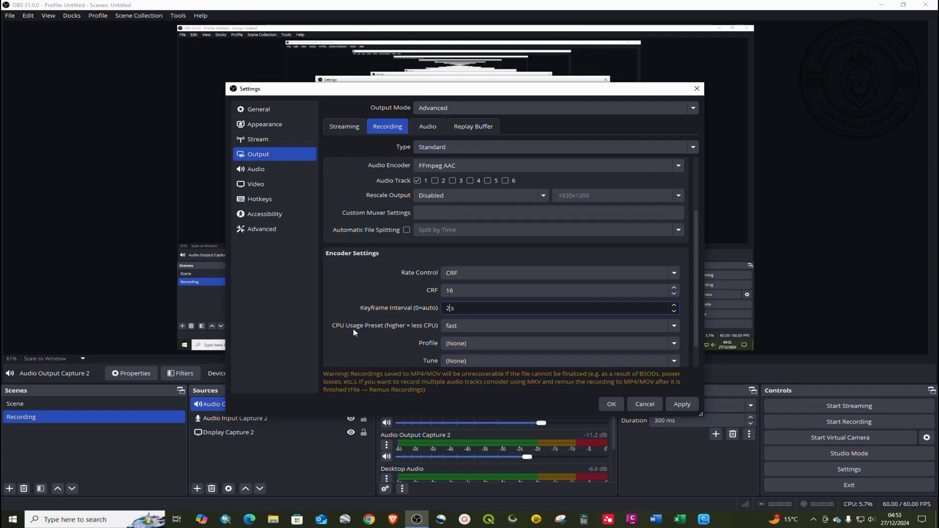
click(460, 327)
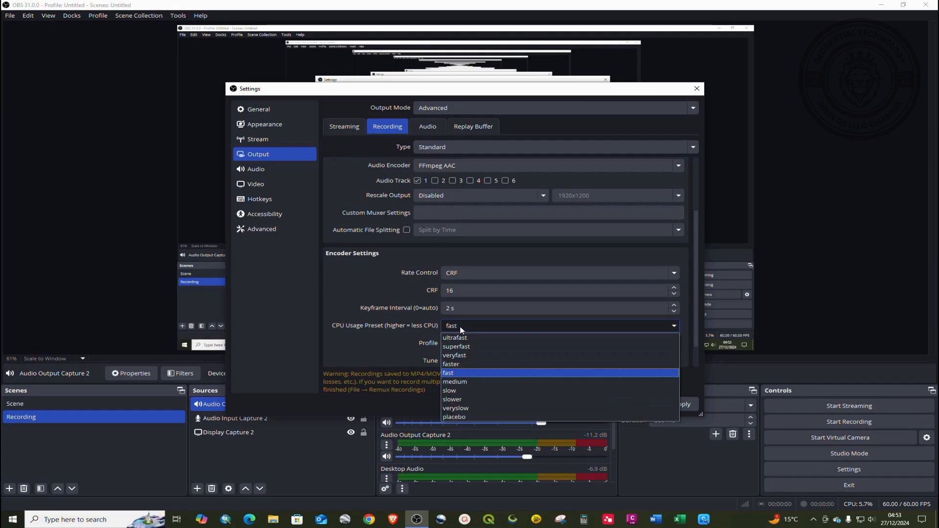
click(455, 373)
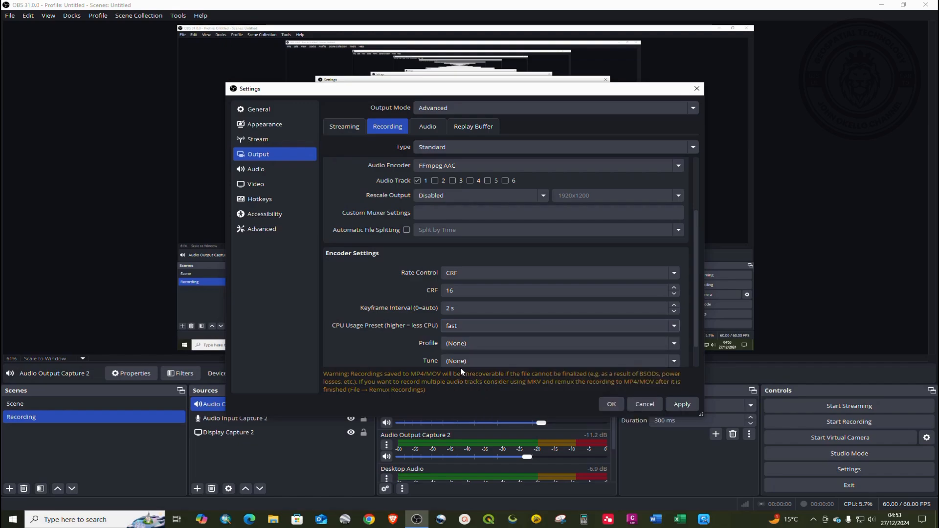
click(463, 326)
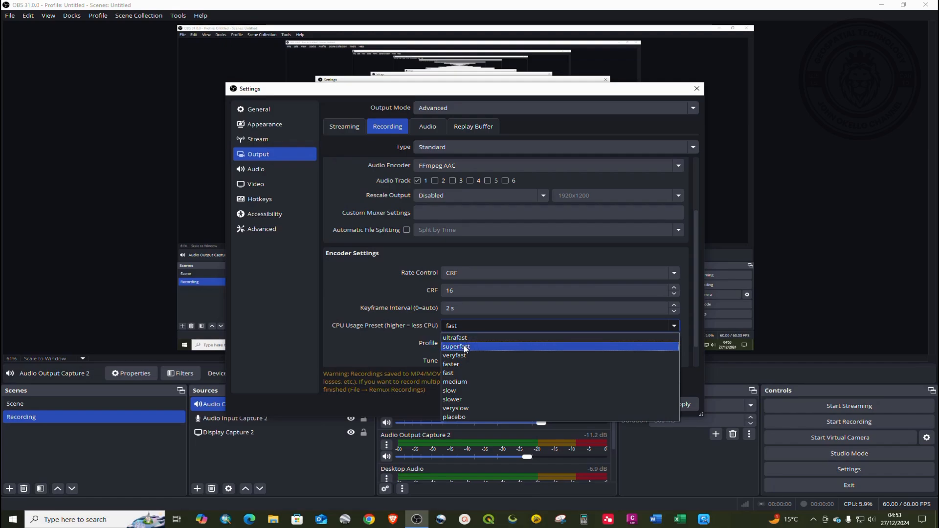
click(456, 373)
click(458, 326)
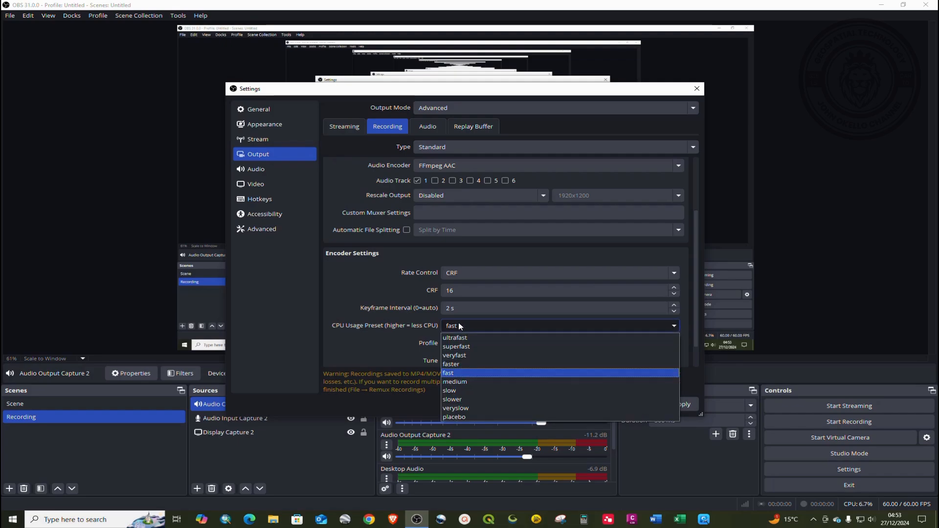
click(454, 374)
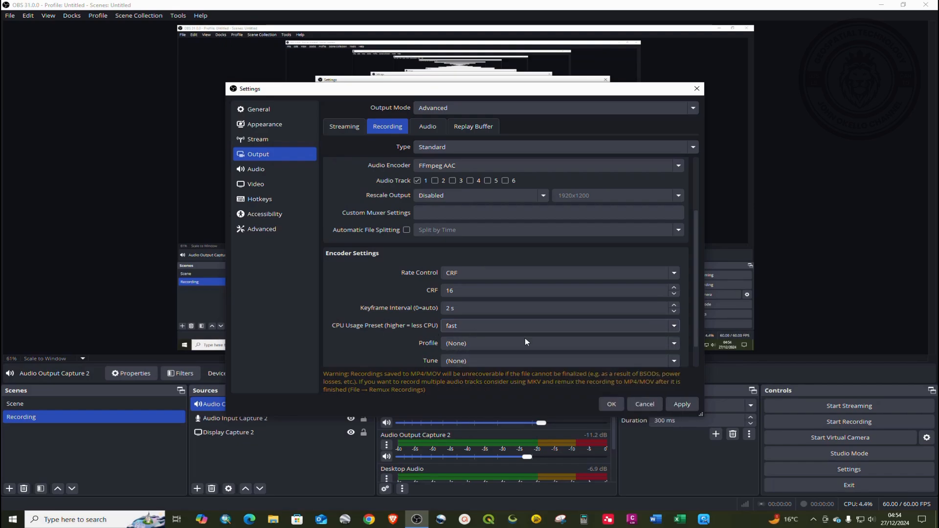
click(679, 402)
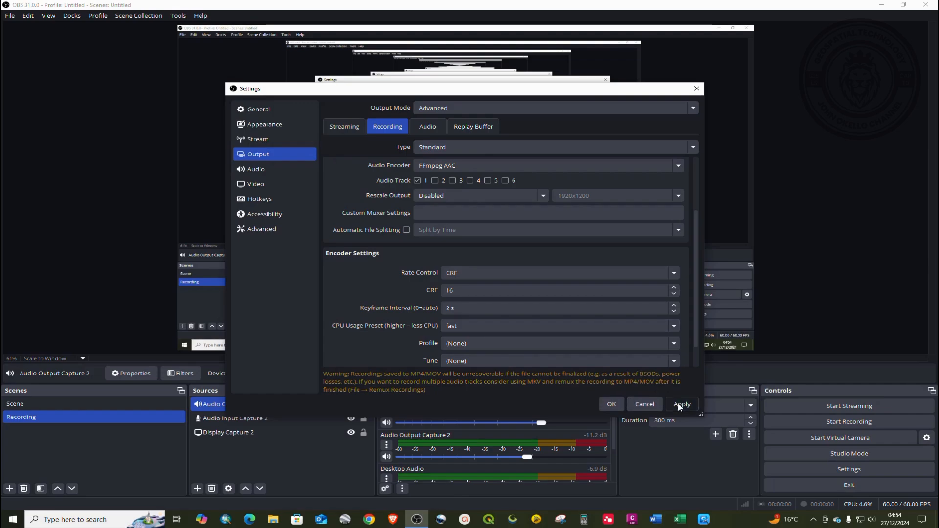
- Examine the audio bitrate of each track in the output settings and return to the recording options
click(276, 167)
click(265, 157)
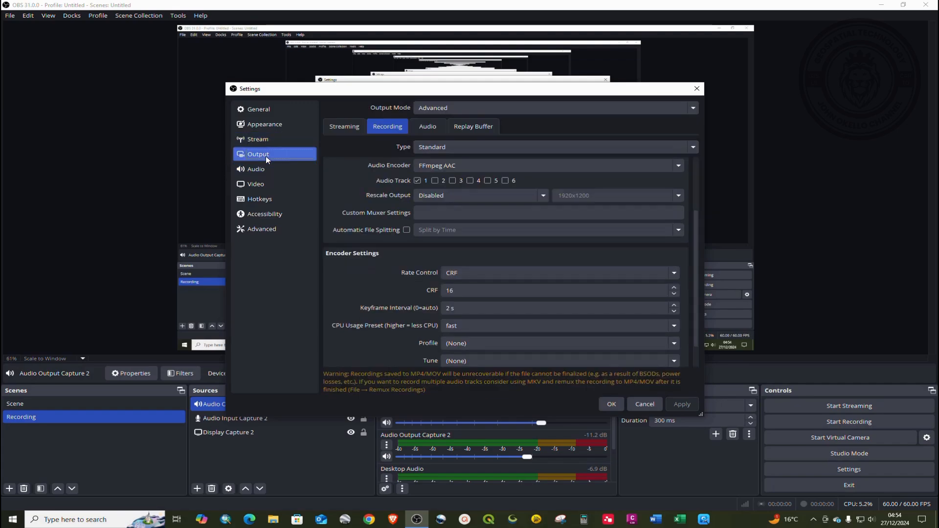
click(422, 127)
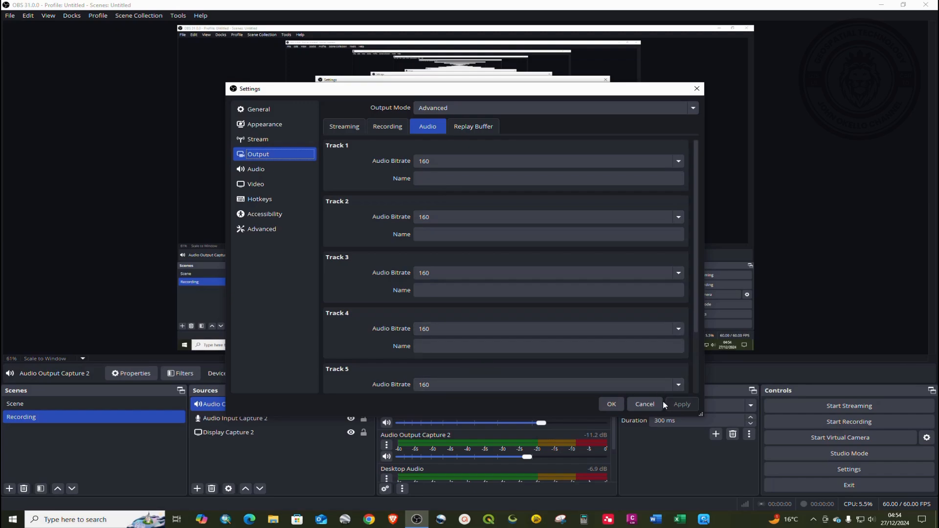
click(388, 126)
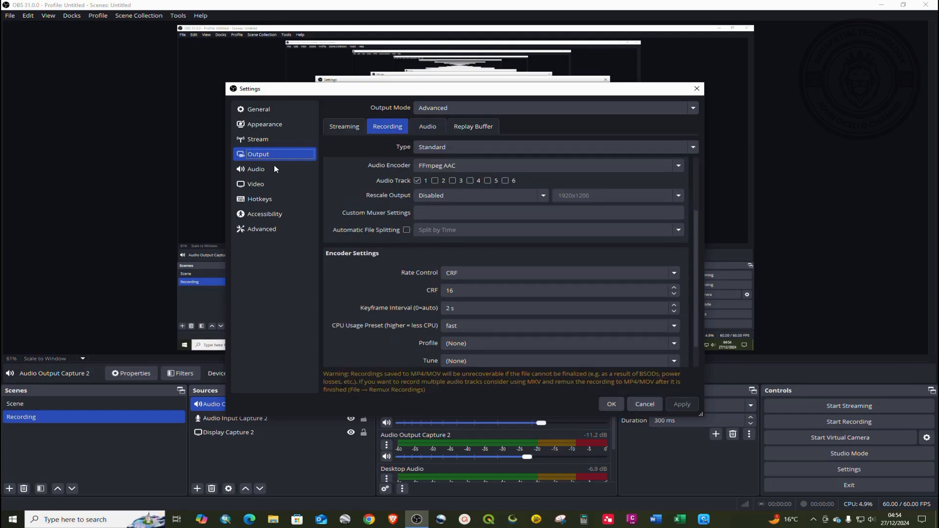
- Check the sample rate in the audio settings and choose Microphone (TONOR TC30 Audio Device) for Mic/Auxiliary Audio
click(263, 168)
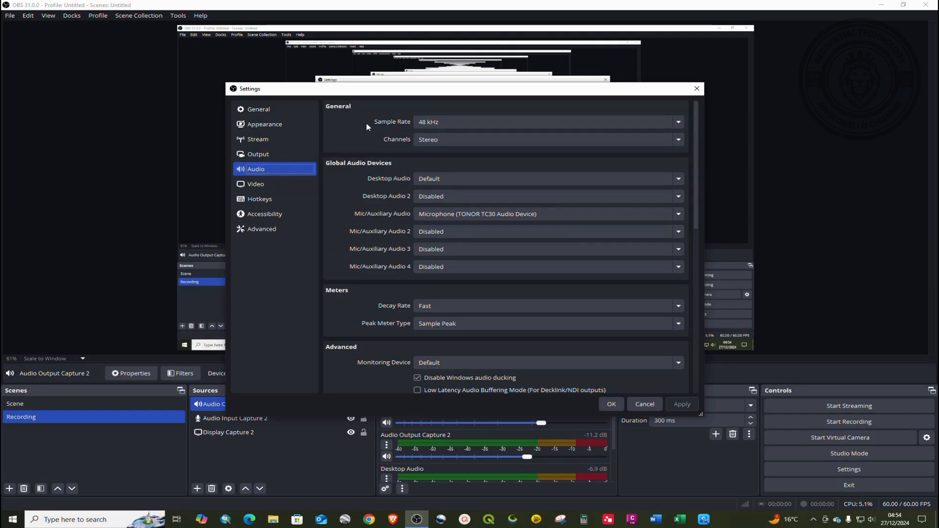
click(430, 124)
click(432, 126)
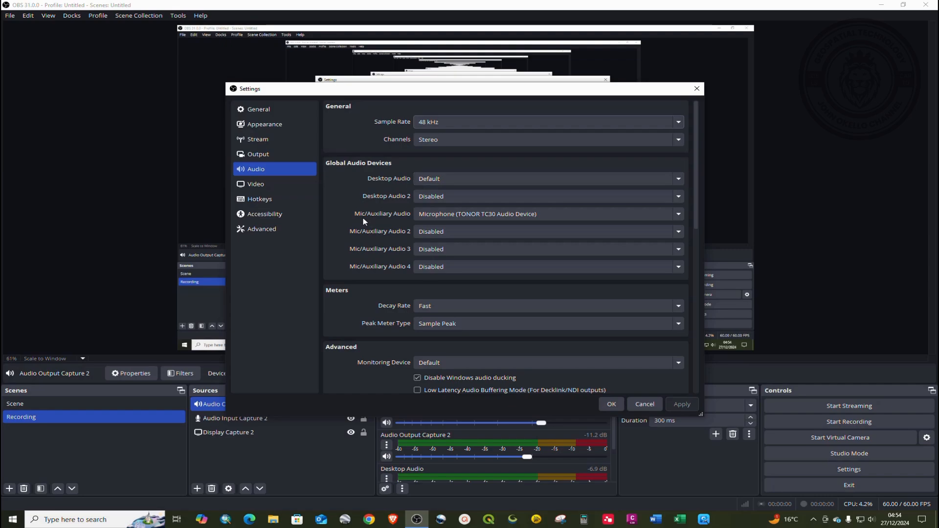
click(439, 213)
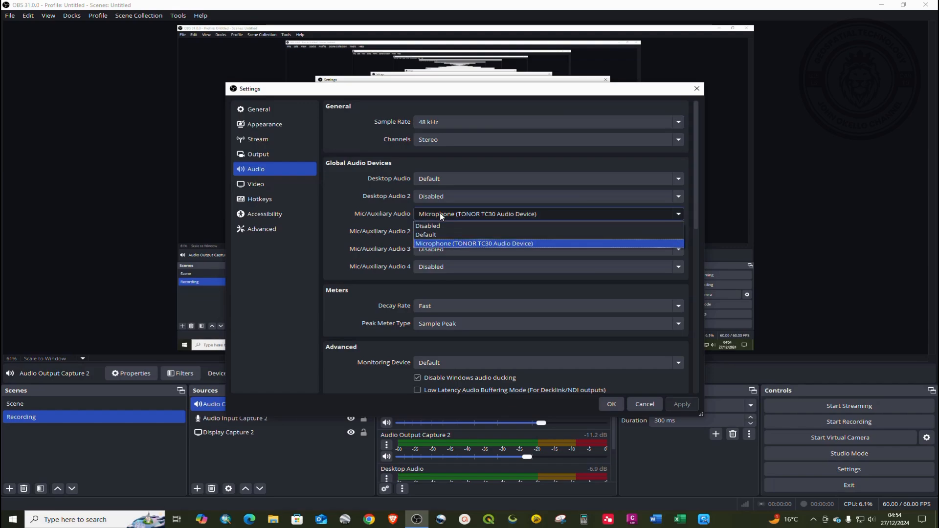
click(448, 243)
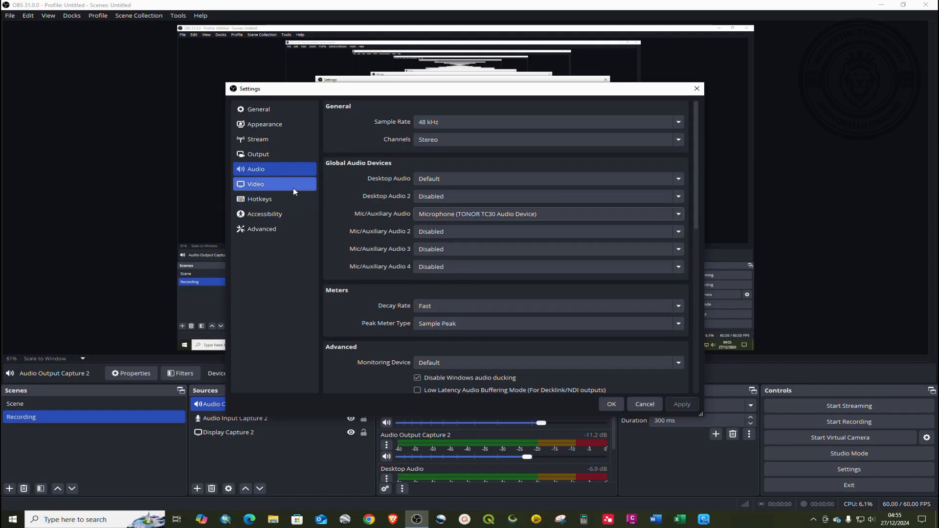
- Check the canvas resolution in the video settings, keep the common FPS value at 60 and accept the settings
click(269, 188)
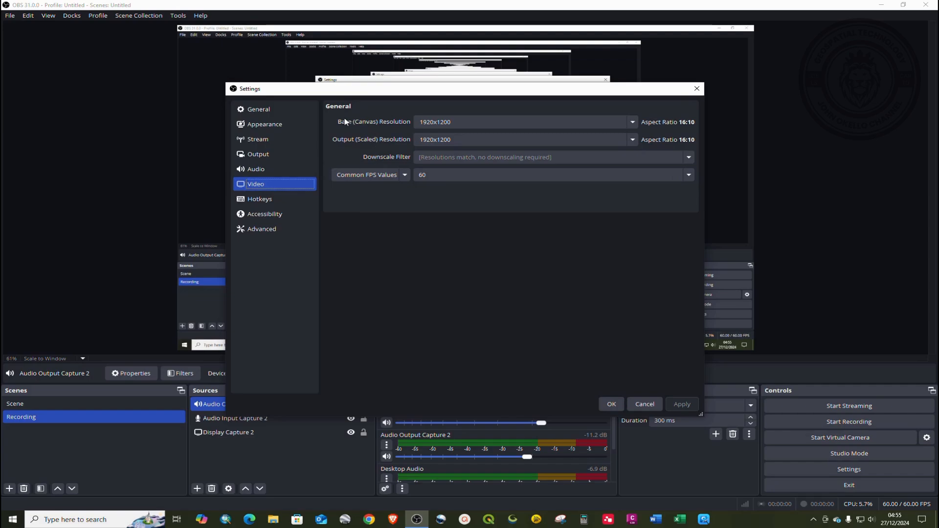
click(453, 122)
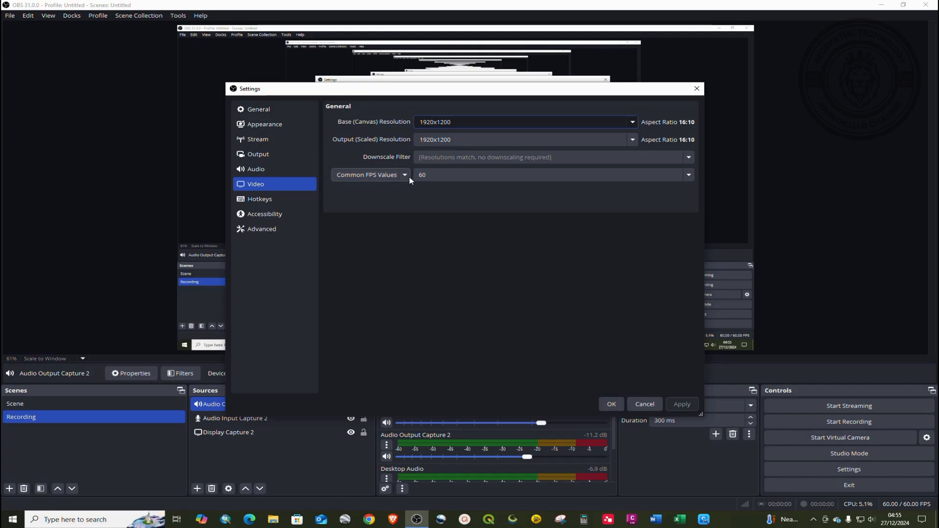
click(441, 178)
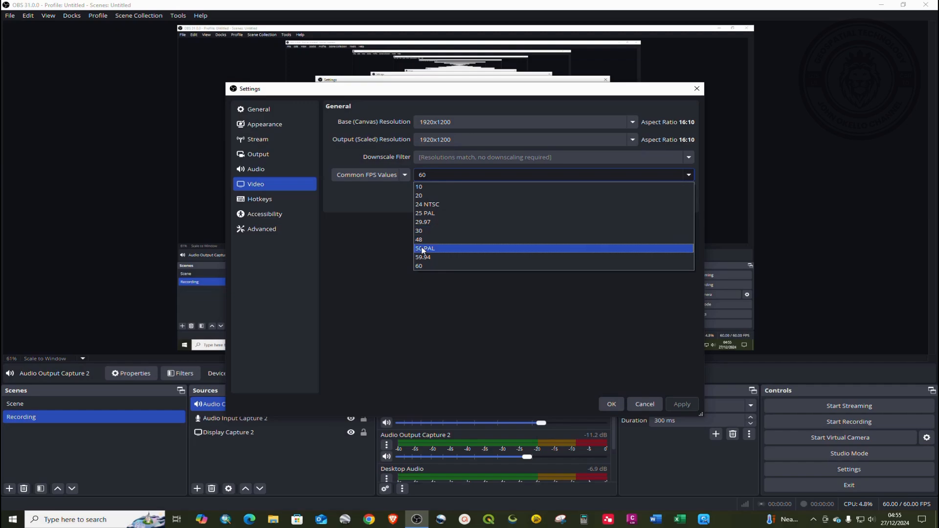
click(426, 267)
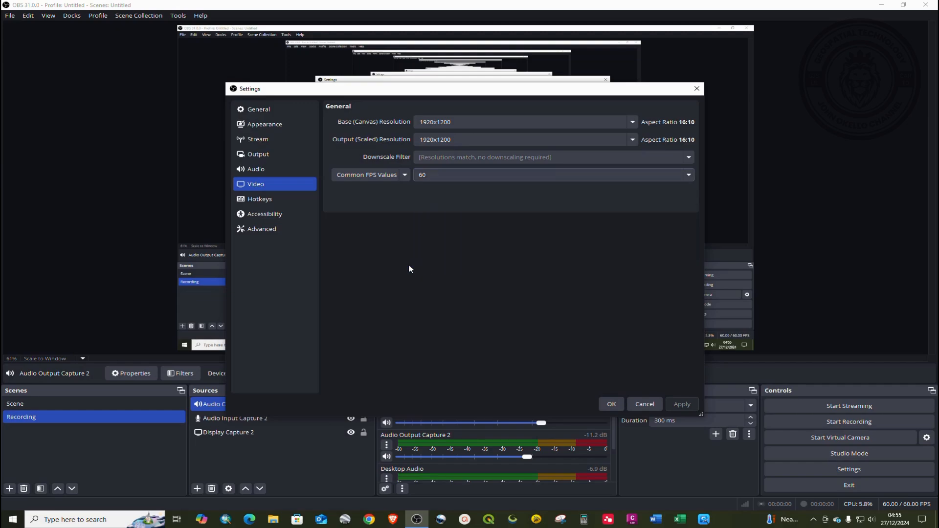
click(612, 405)
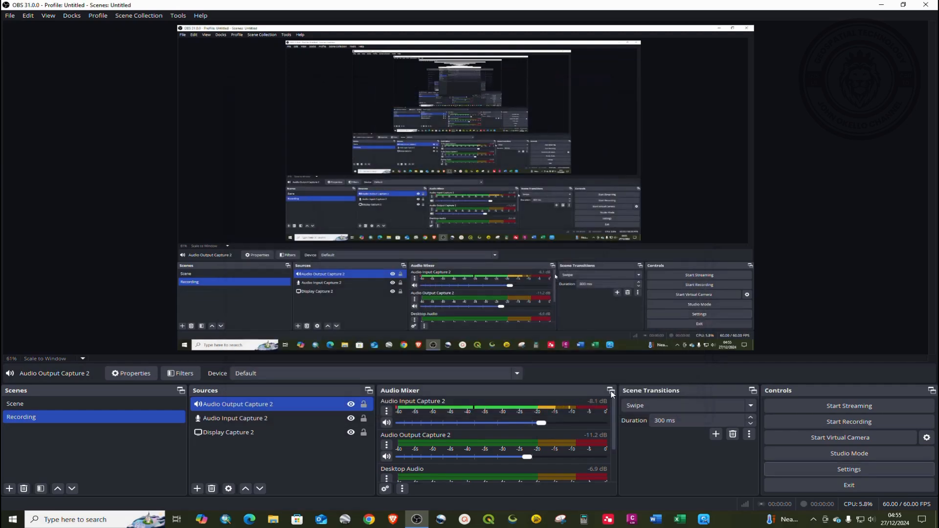
- Minimize OBS Studio, examine the available display resolutions in the Windows display settings and close them
click(879, 7)
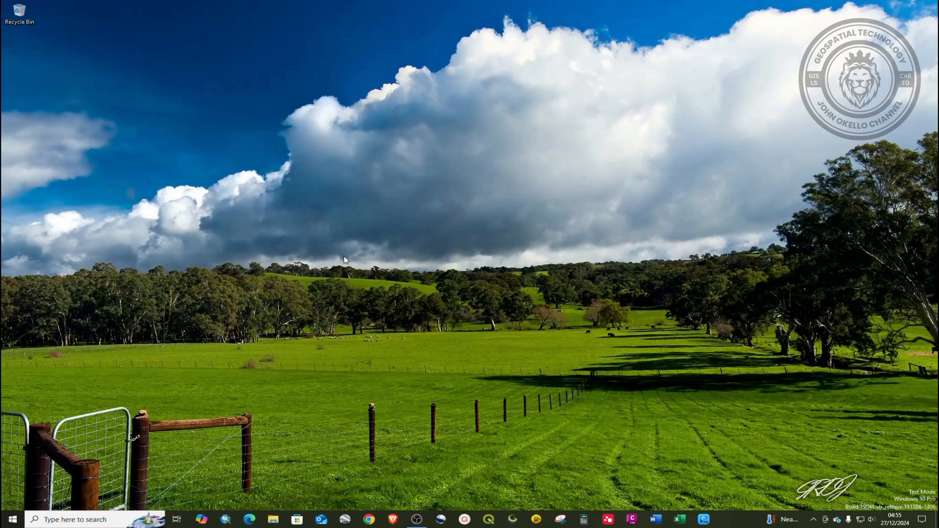
right_click(344, 259)
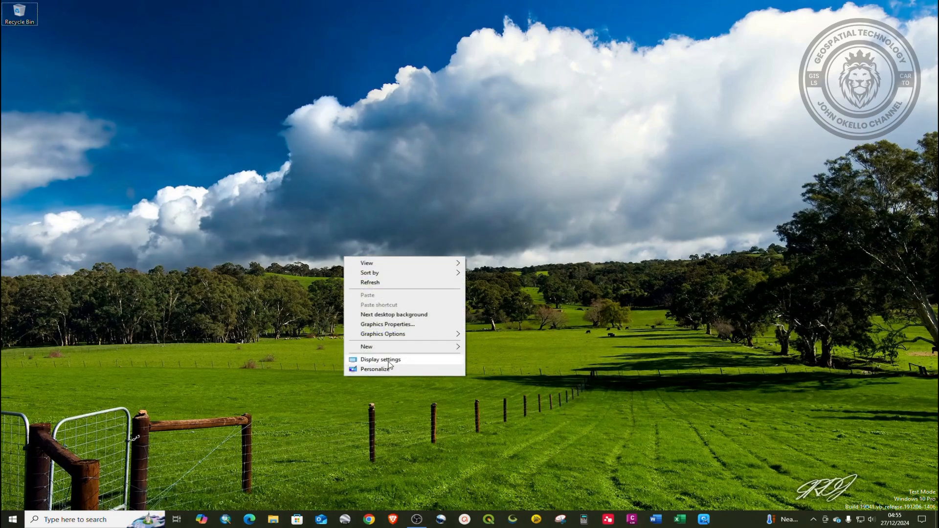
click(390, 360)
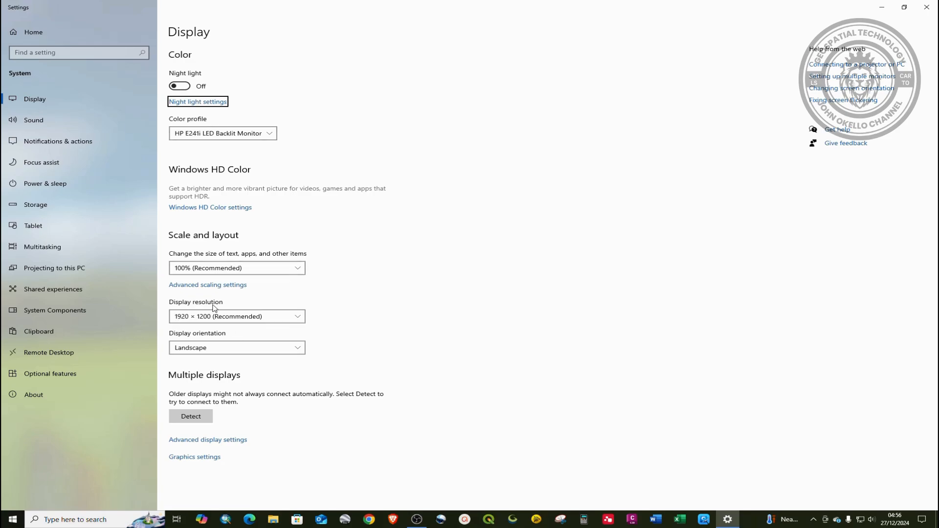
click(292, 317)
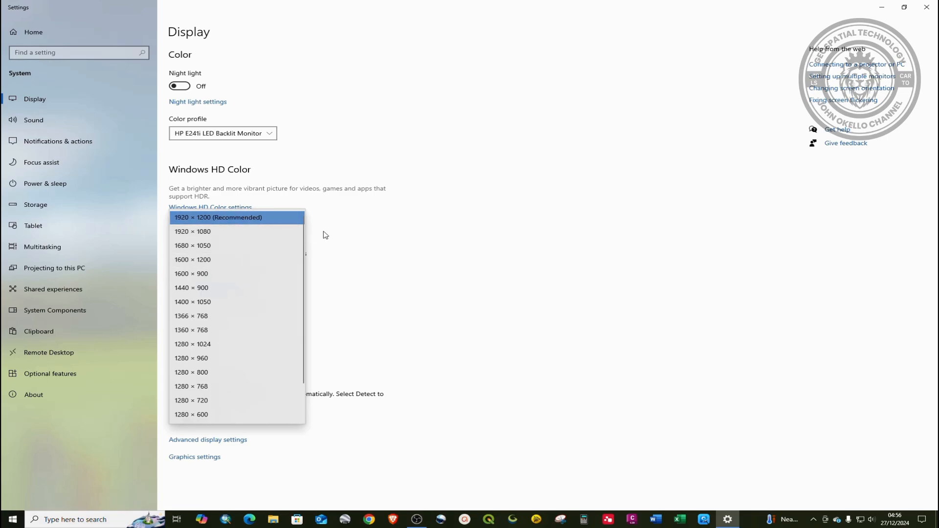
click(926, 7)
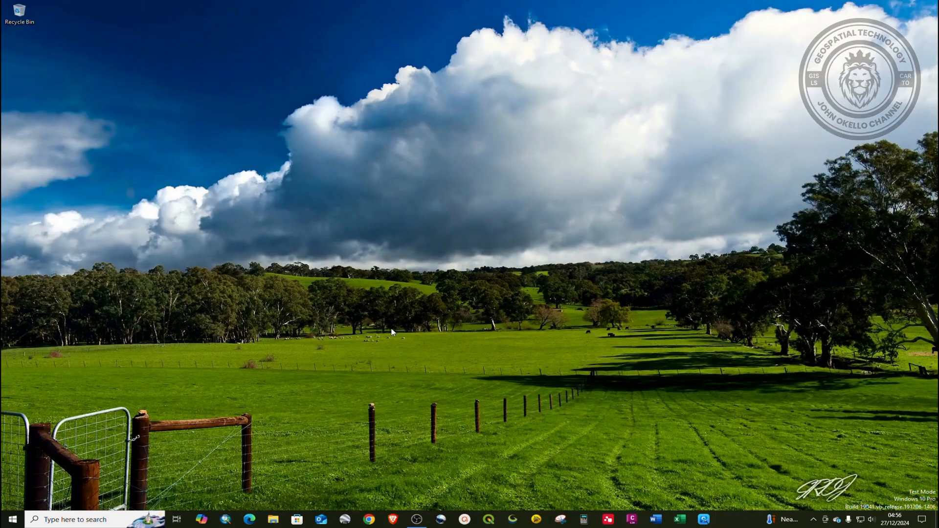
- Return to OBS Studio, start a test screen recording and minimize the window to reveal the desktop
click(416, 519)
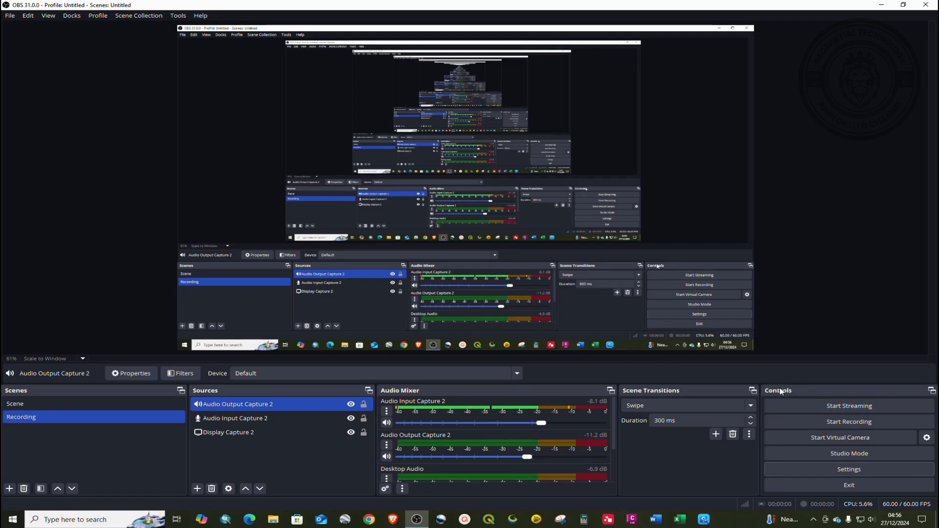
click(843, 425)
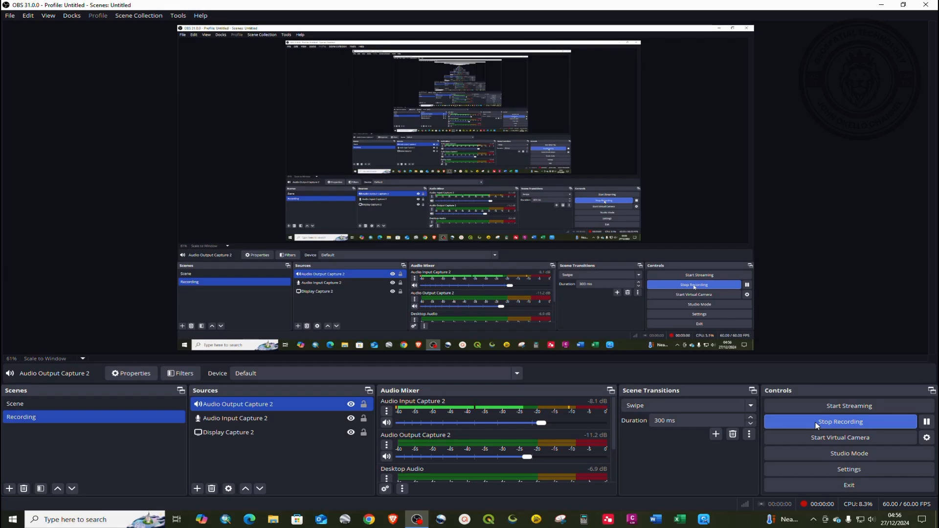
click(882, 5)
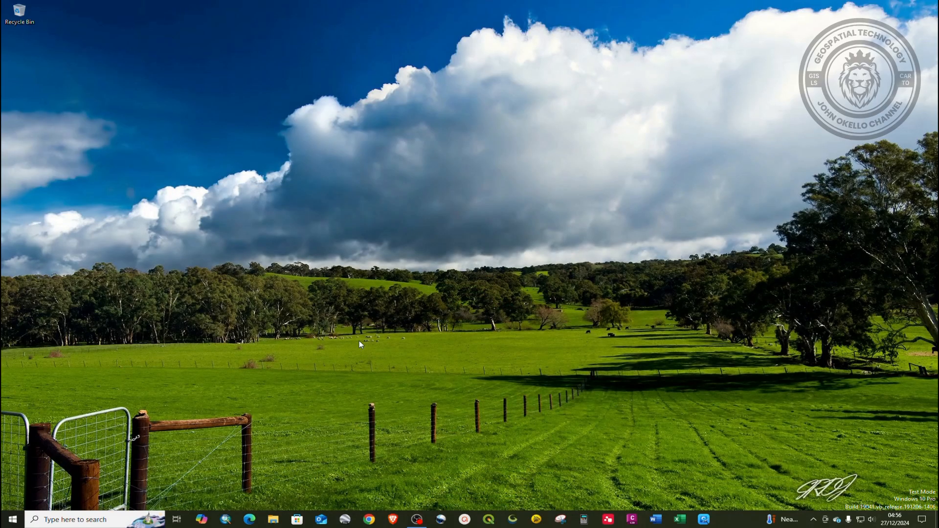
- Open File Explorer as sample activity for the recording, show This PC and close the window
click(273, 521)
drag(181, 93, 550, 103)
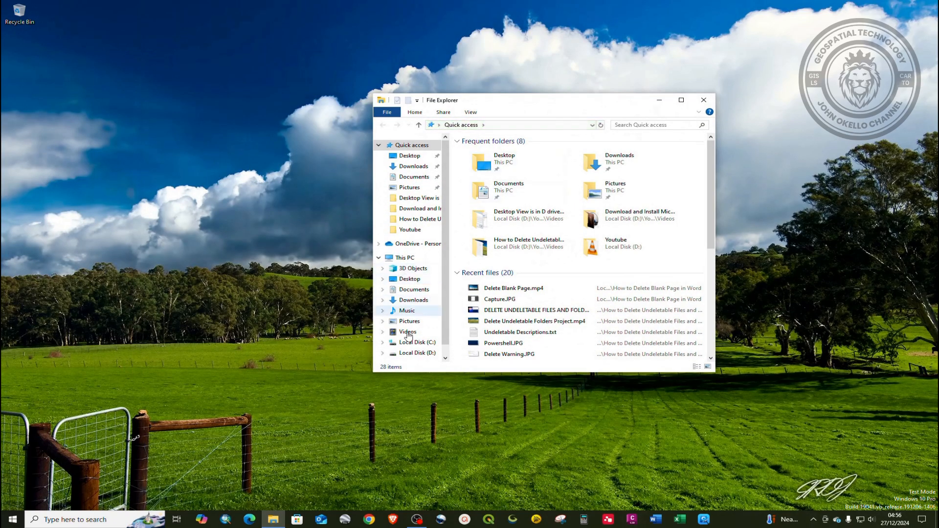
click(402, 258)
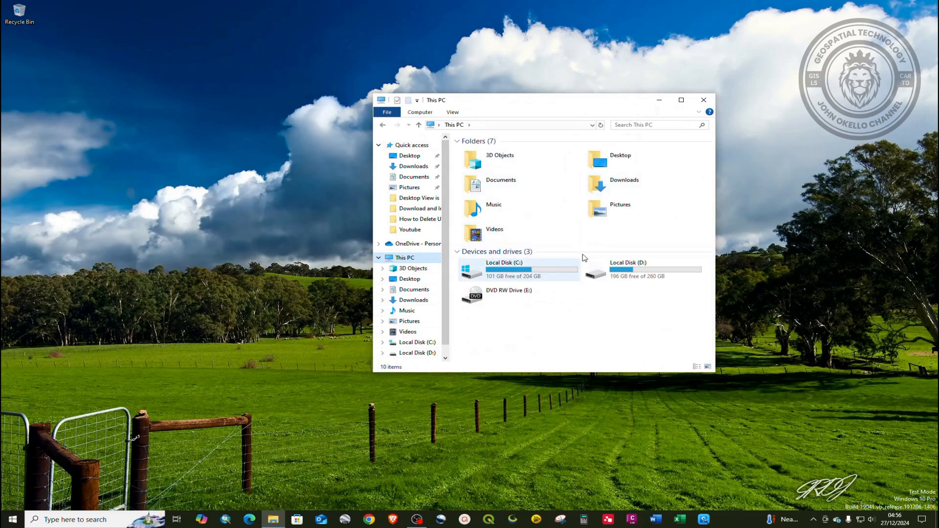
click(700, 104)
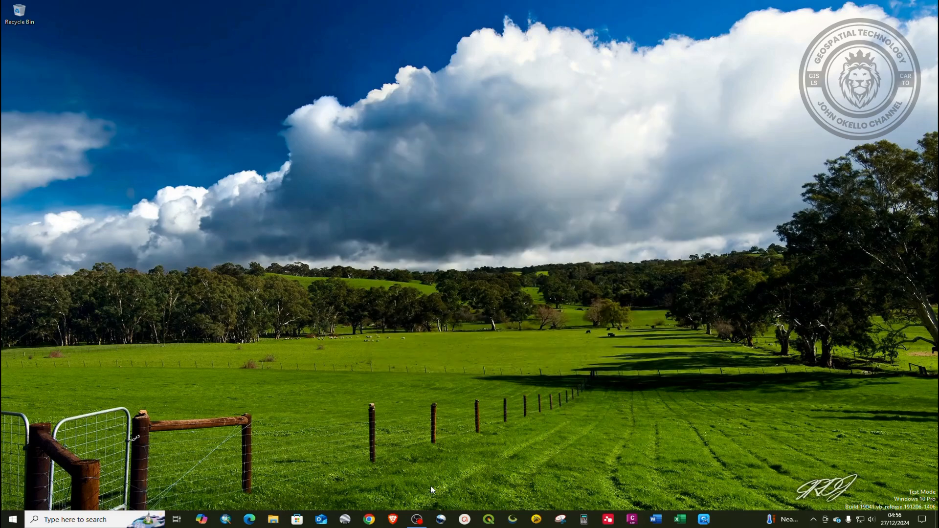
- Switch back to OBS Studio, stop the test recording and close the program
click(416, 519)
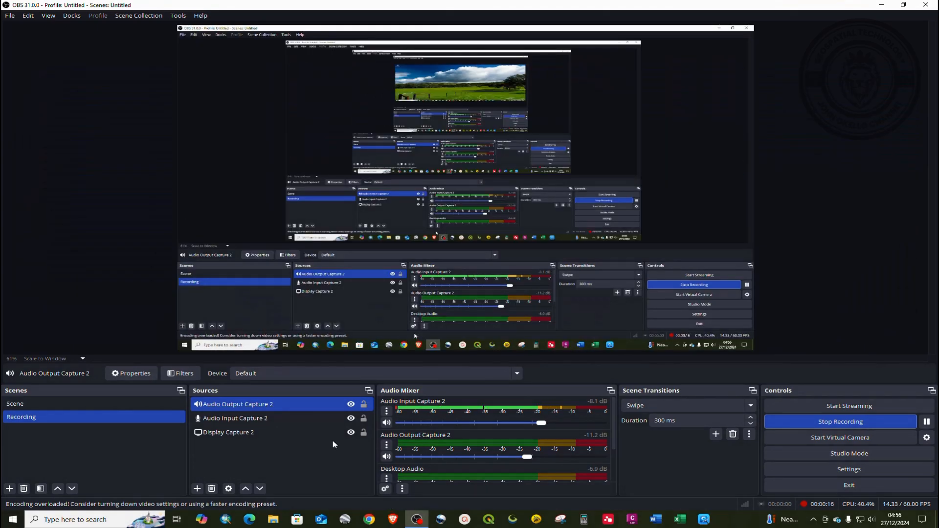
click(838, 423)
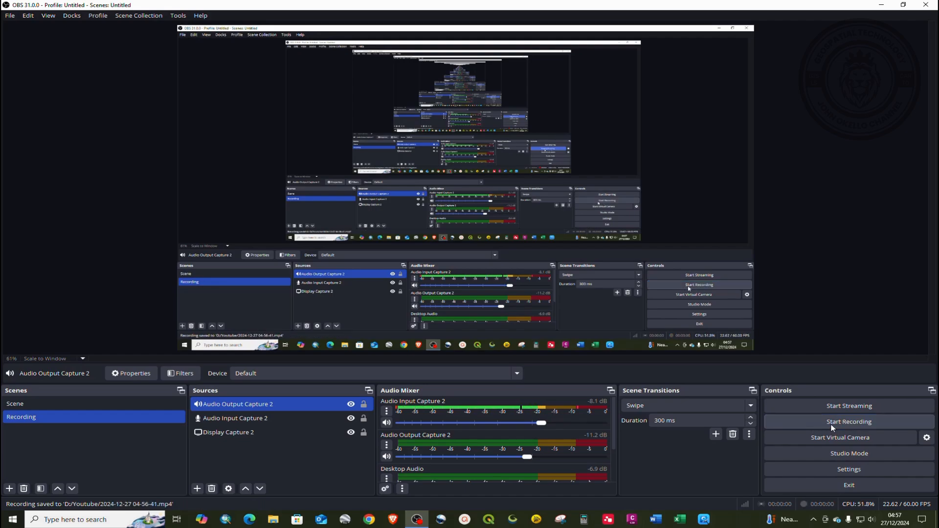
click(924, 4)
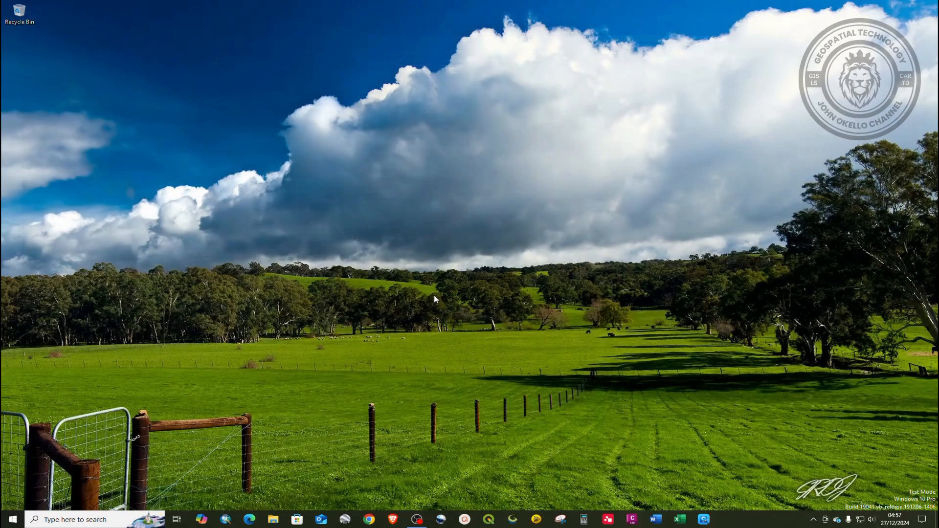
click(275, 524)
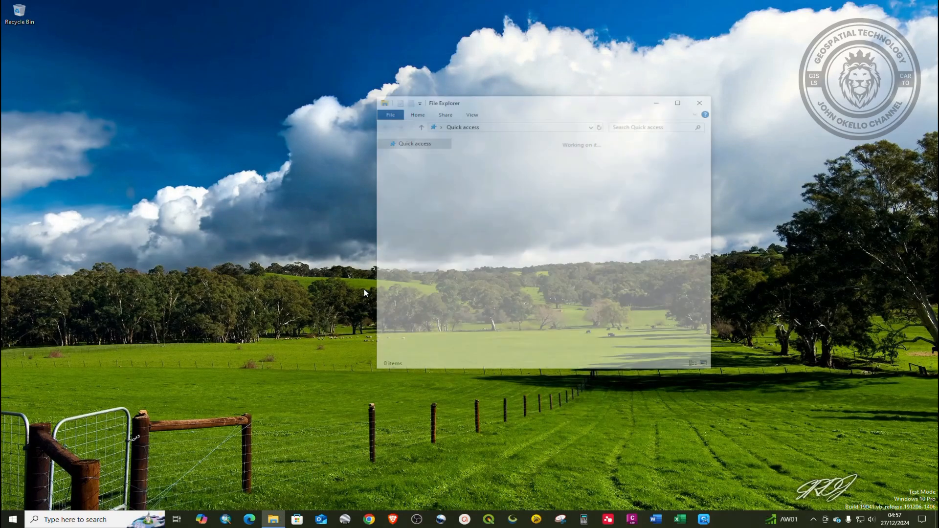
click(410, 355)
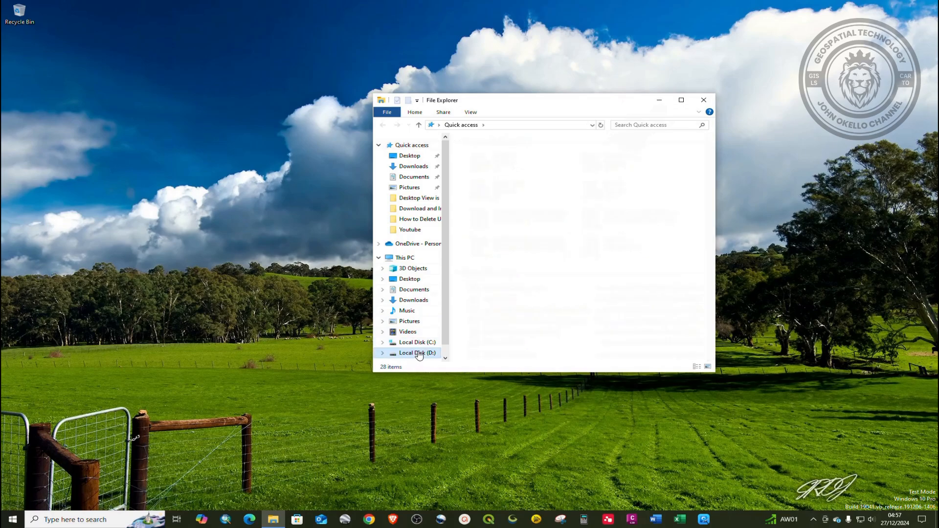
double_click(494, 199)
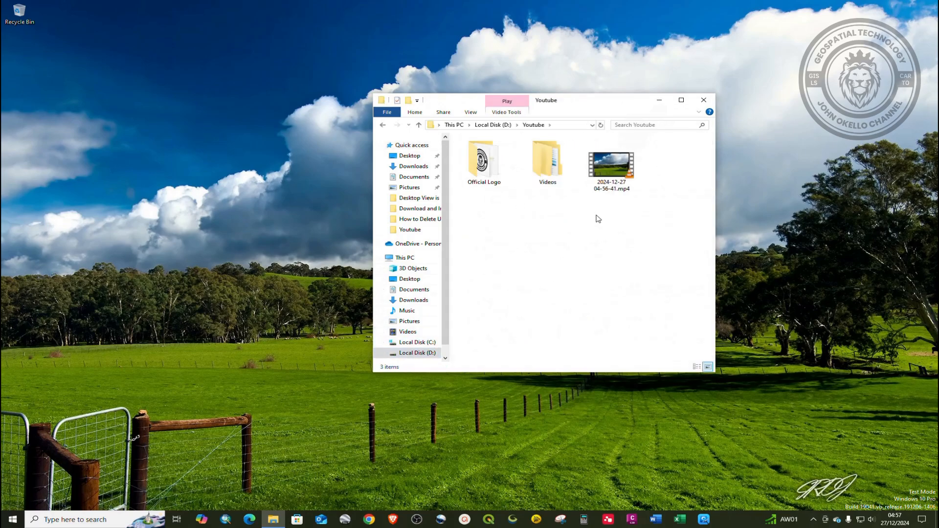
click(608, 171)
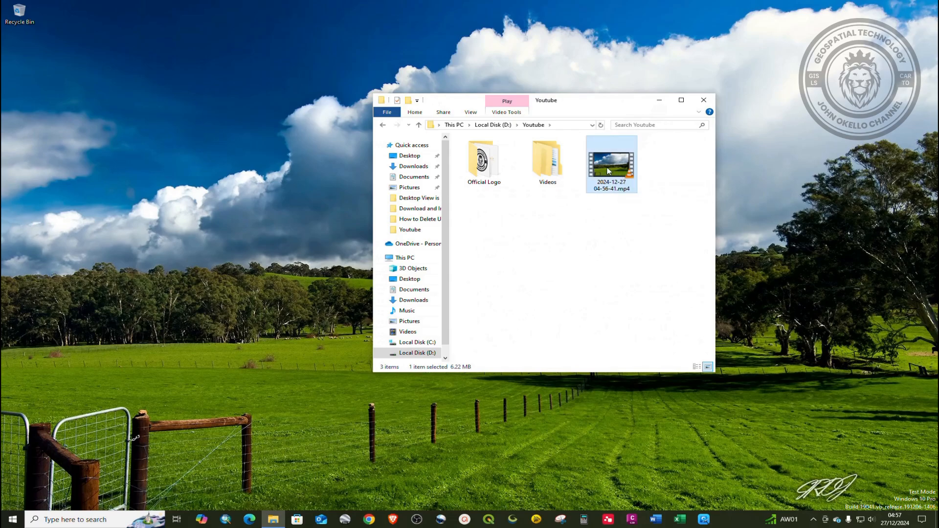
double_click(608, 171)
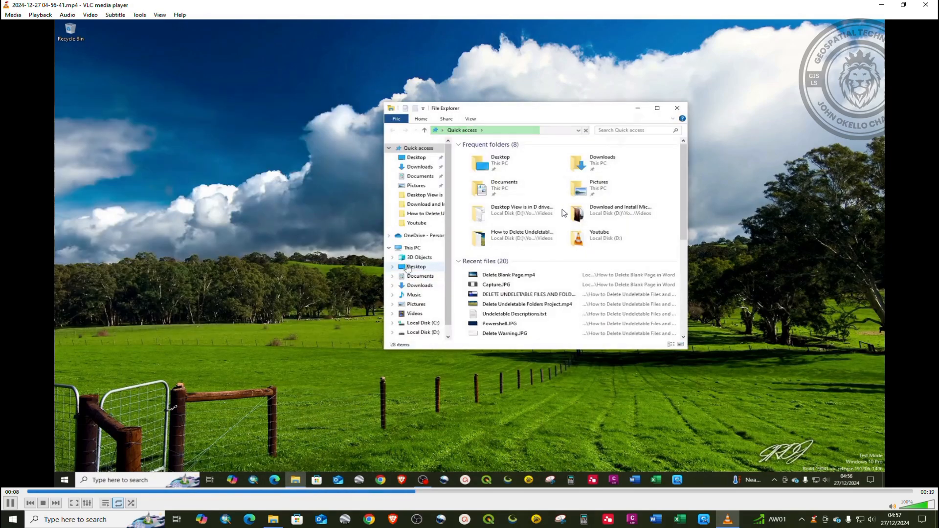
click(926, 4)
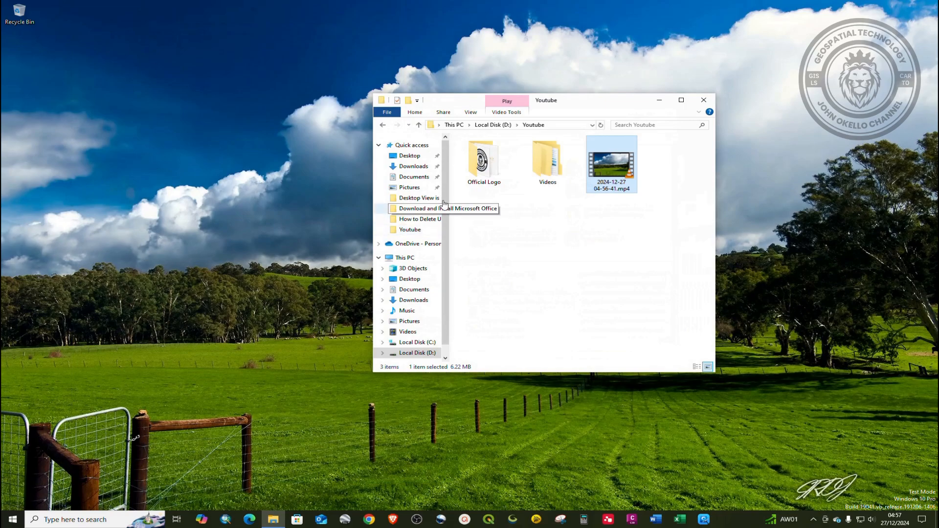
click(702, 102)
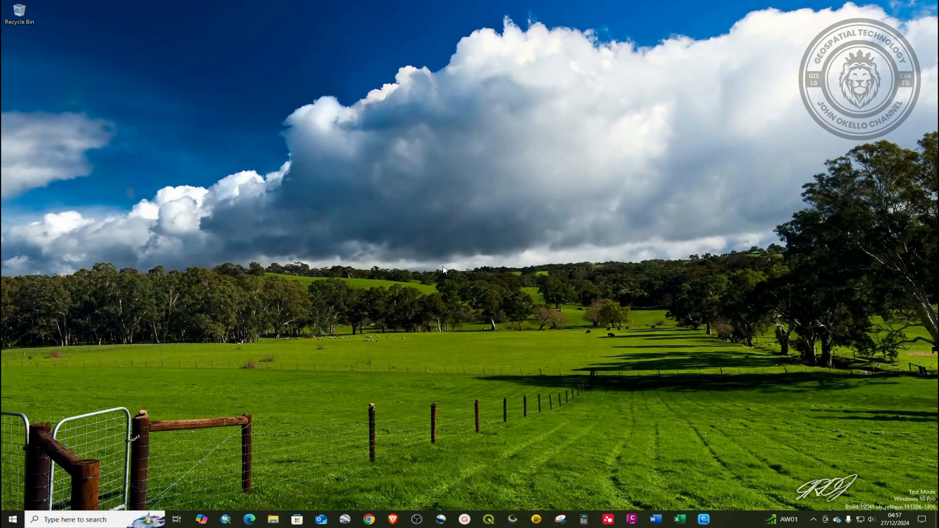